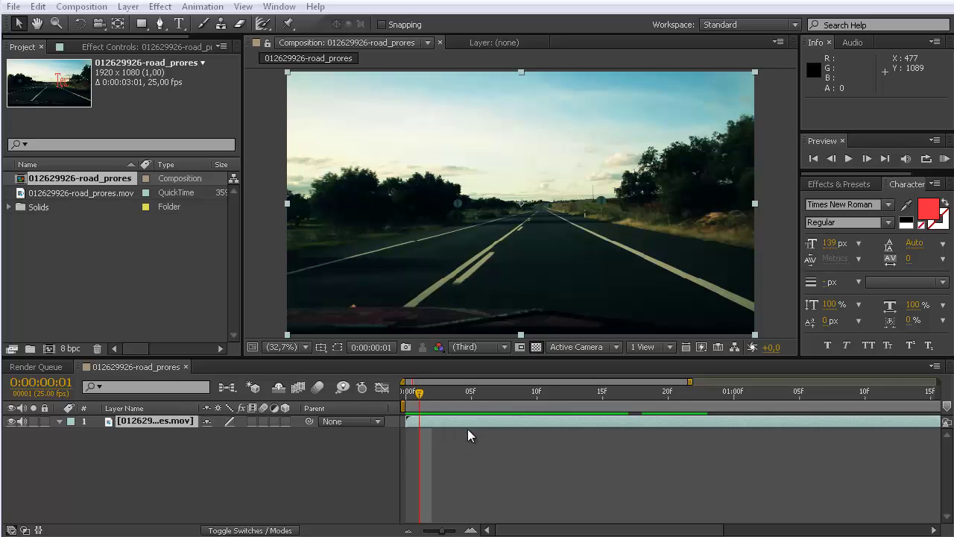
Step: Run Track Camera on the road clip and scrub through the analysed track points
left_click_drag(422, 395, 469, 388)
left_click(202, 7)
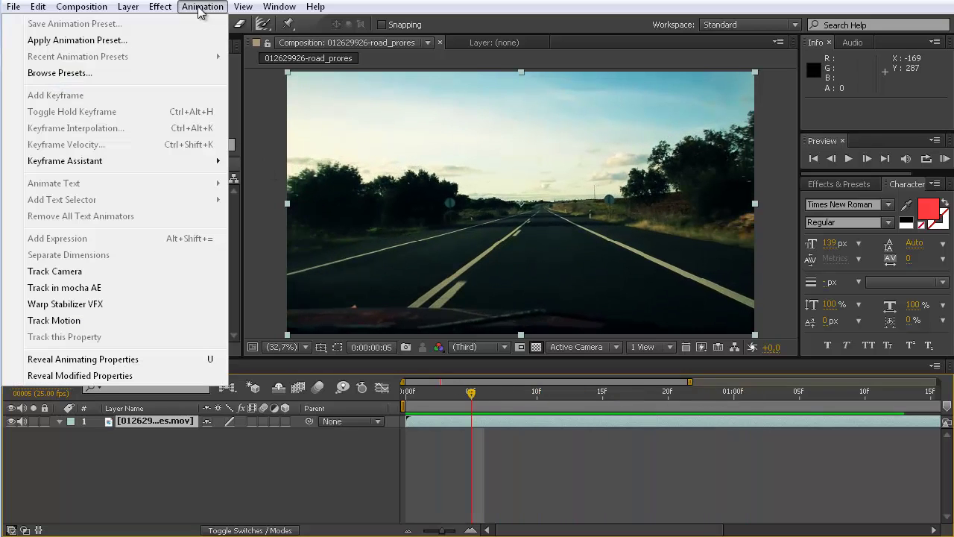
left_click(126, 270)
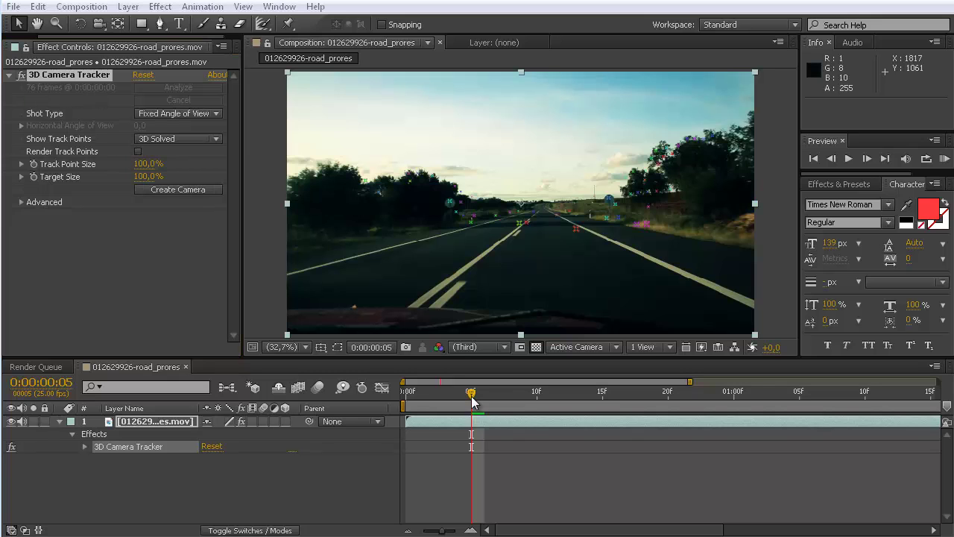
left_click_drag(471, 393, 615, 403)
Step: Review the solved track points, return to frame 22, and select three beside the road's right edge
left_click(22, 202)
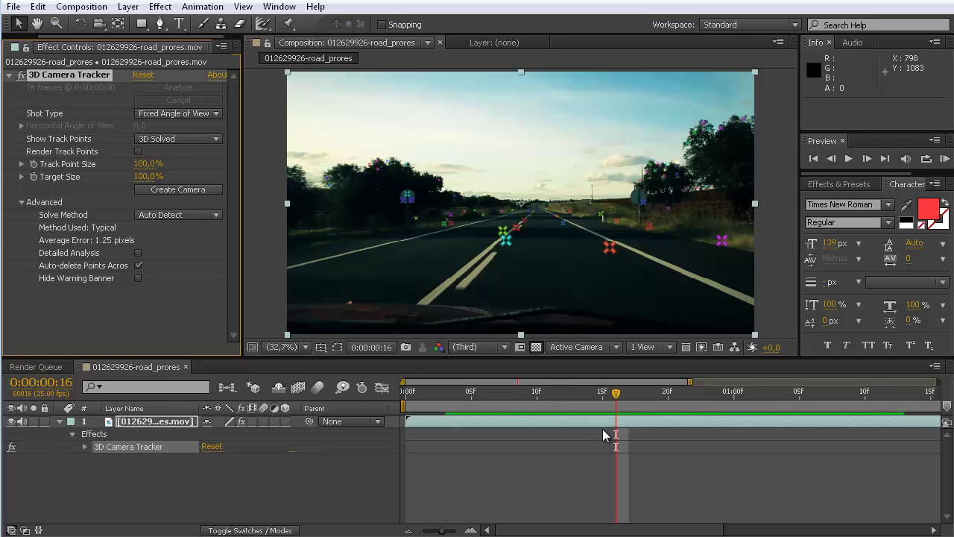
left_click_drag(625, 394, 707, 395)
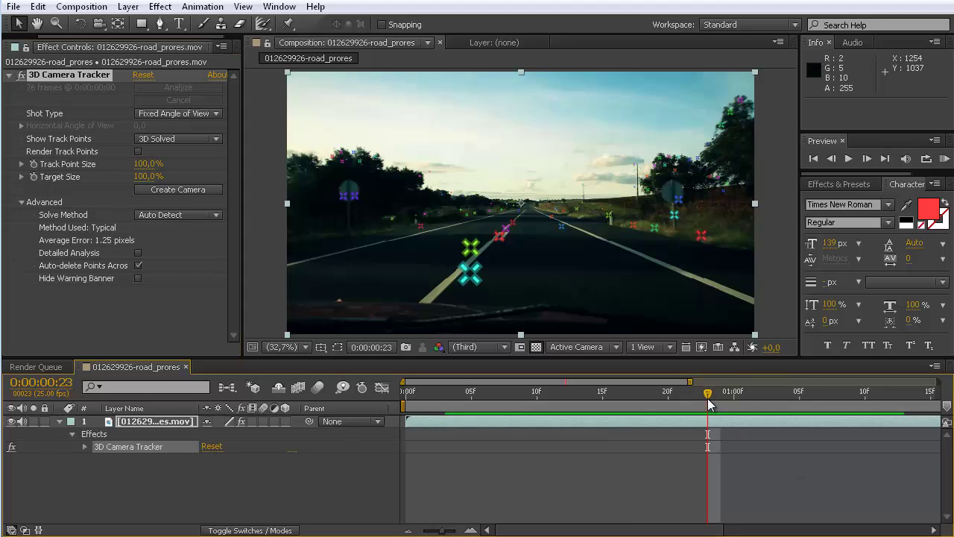
left_click_drag(709, 405, 760, 406)
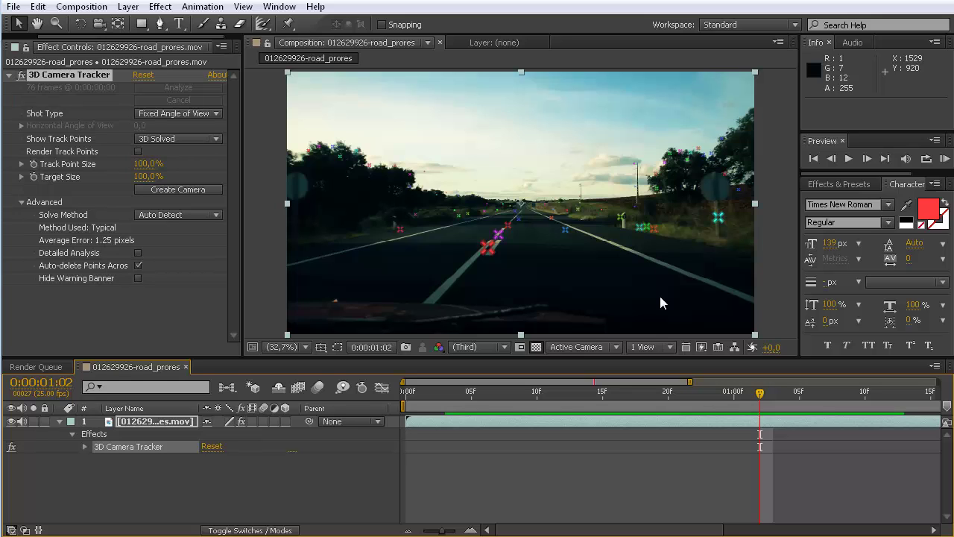
left_click_drag(747, 395, 534, 393)
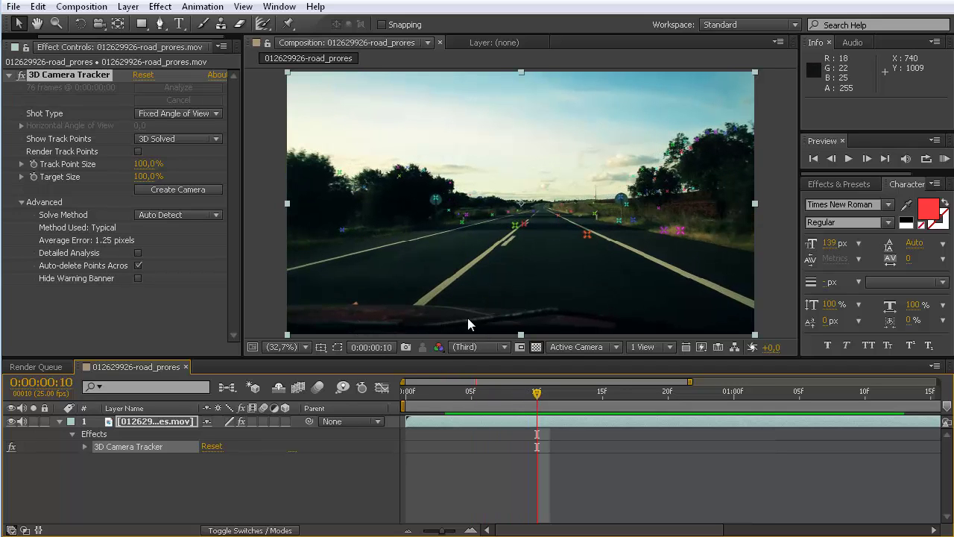
left_click_drag(537, 396, 721, 396)
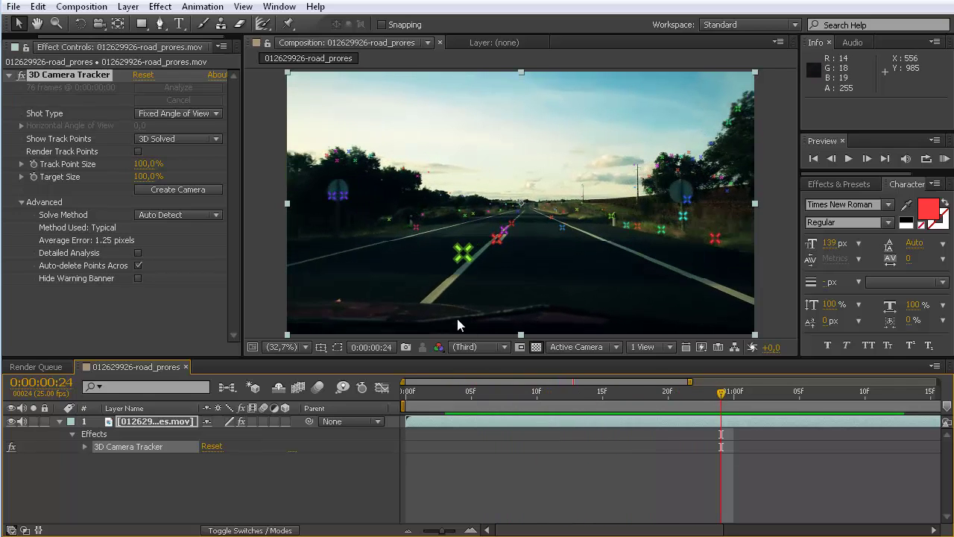
left_click_drag(711, 392, 695, 391)
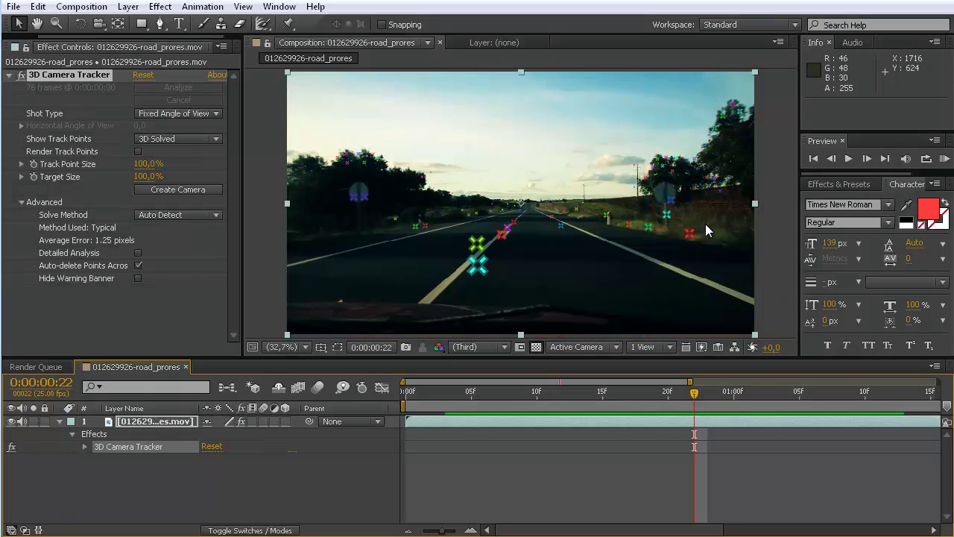
left_click_drag(669, 195, 691, 253)
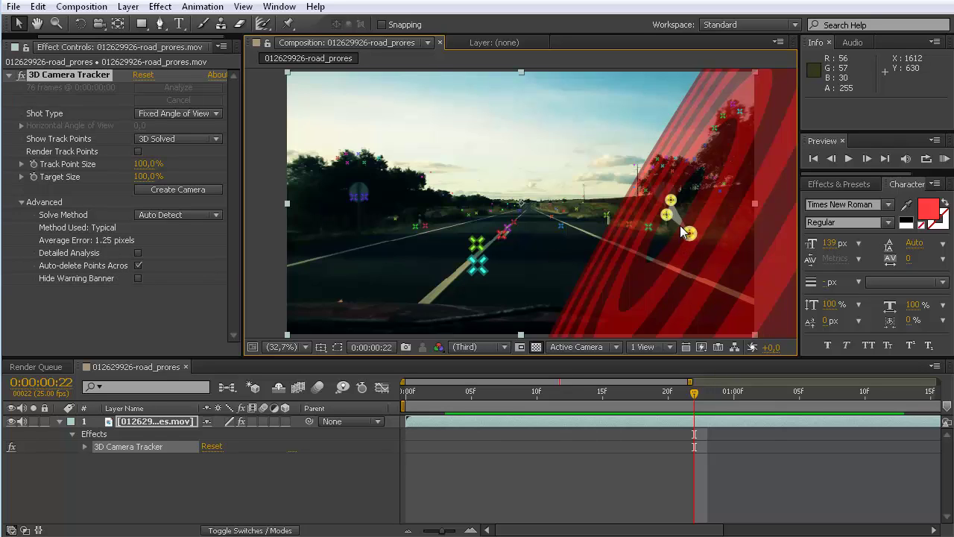
Step: Delete the three selected track points and check the re-solved camera on nearby frames
key("Delete")
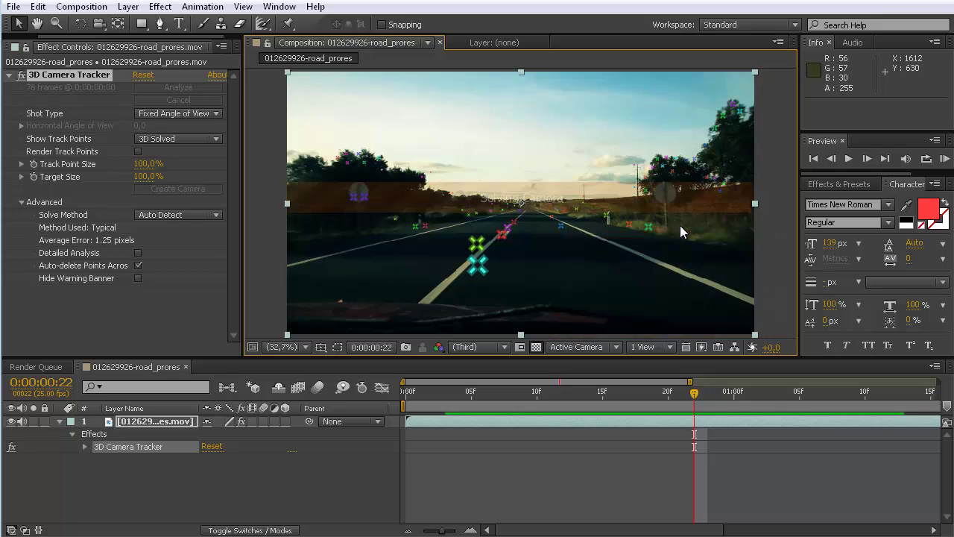
left_click_drag(697, 402, 721, 393)
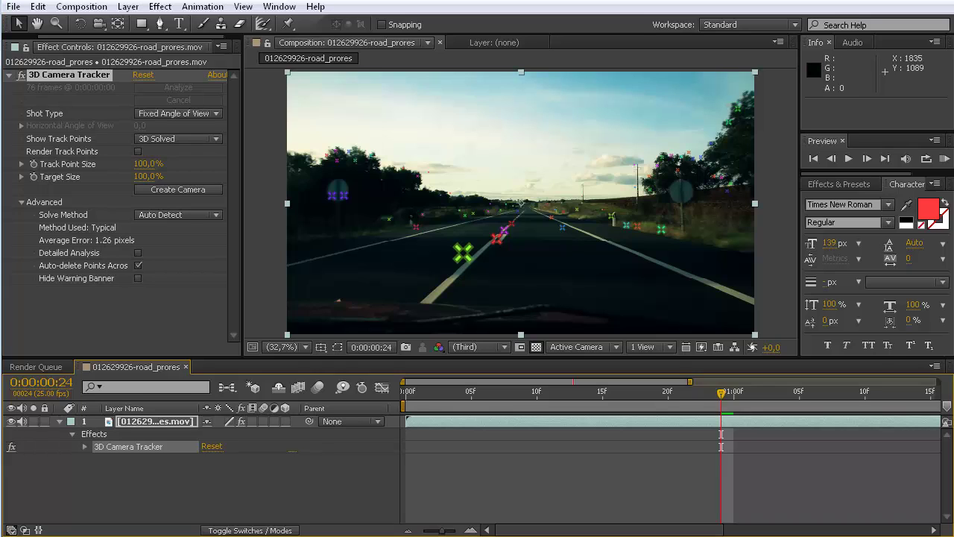
left_click_drag(923, 175, 762, 179)
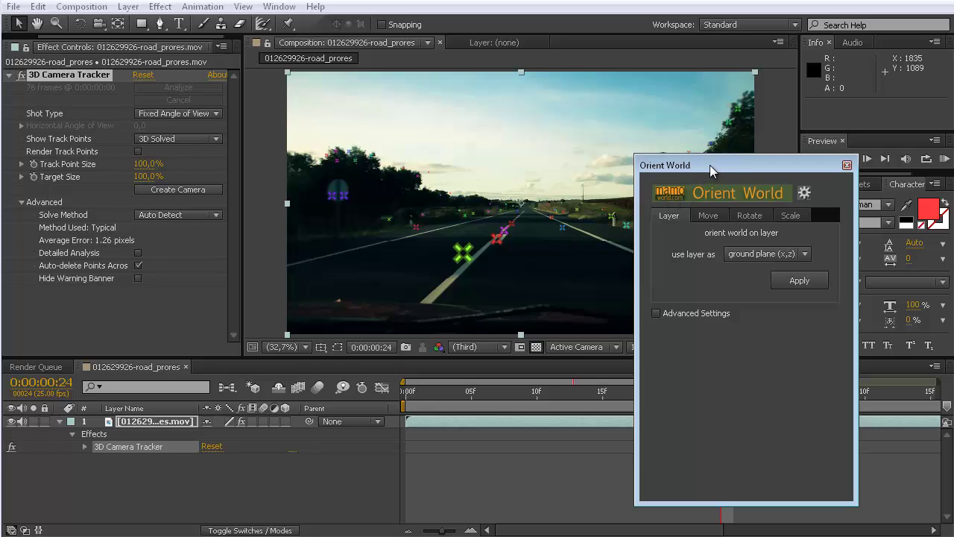
left_click_drag(710, 164, 953, 165)
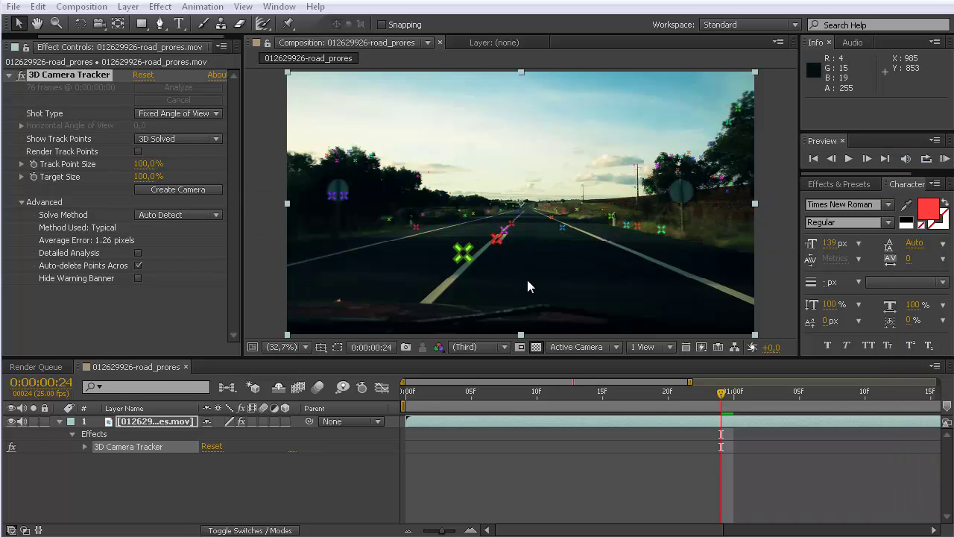
Step: Create a solid and camera from the selected track points
right_click(537, 236)
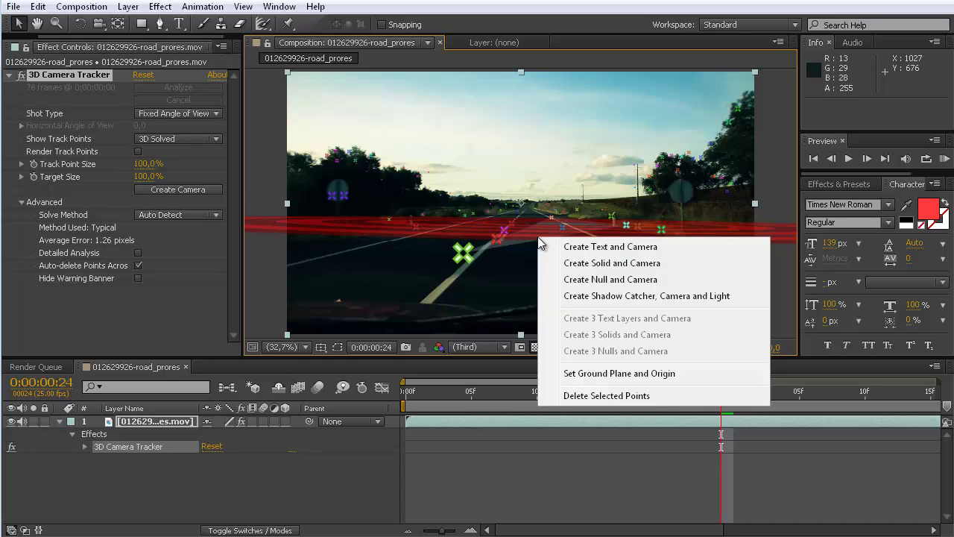
left_click(585, 267)
left_click_drag(721, 392, 668, 391)
Step: Scale Track Solid 1 down to 27% and check it across frames
left_click(145, 434)
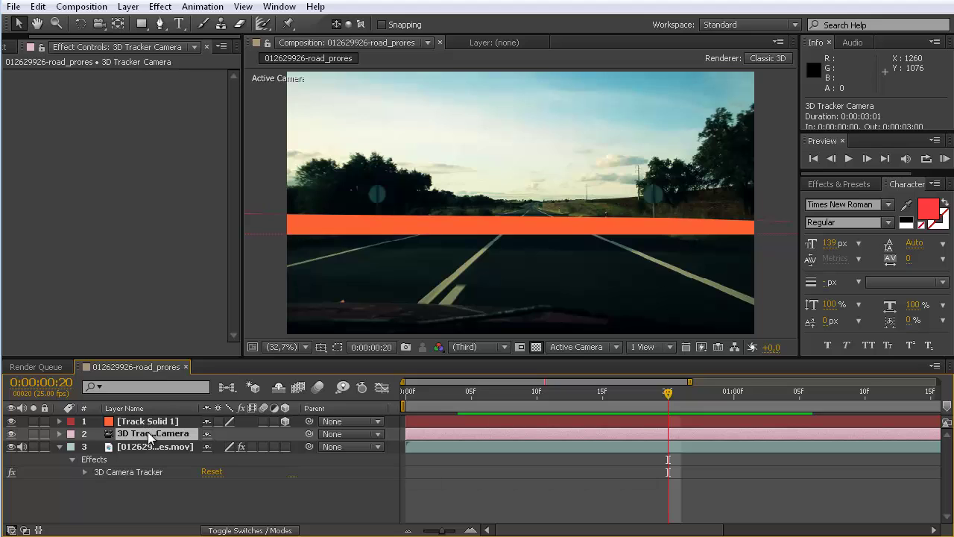
left_click(153, 421)
key("s")
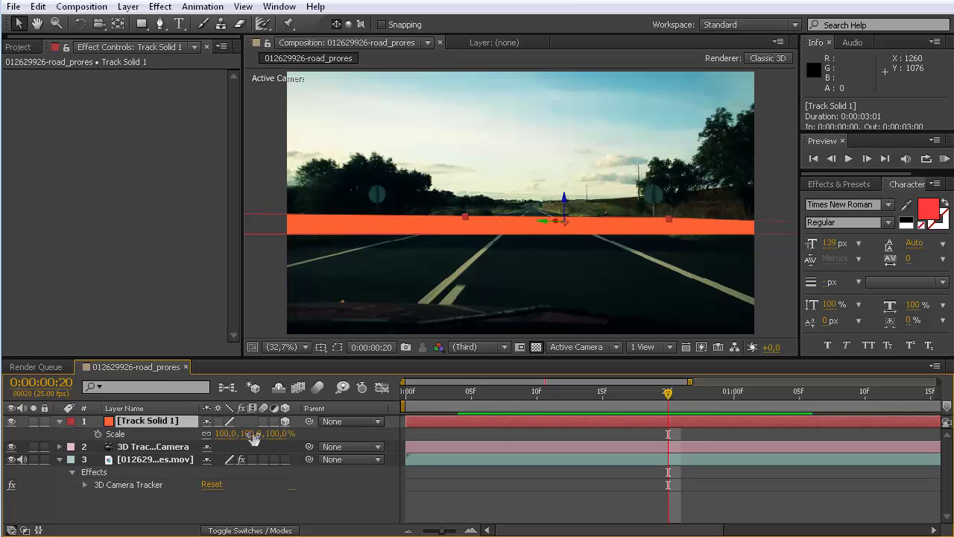
left_click_drag(274, 438, 230, 432)
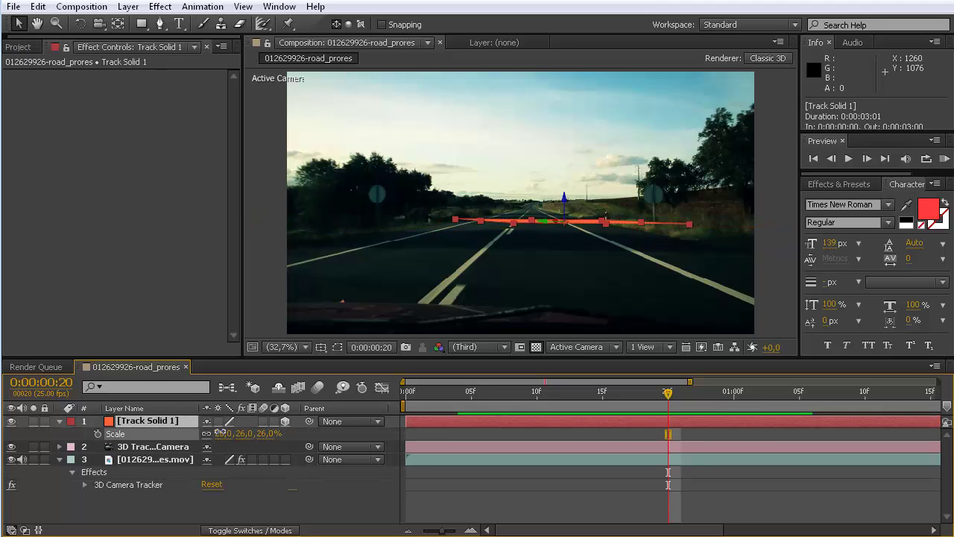
left_click_drag(220, 434, 222, 433)
left_click(313, 495)
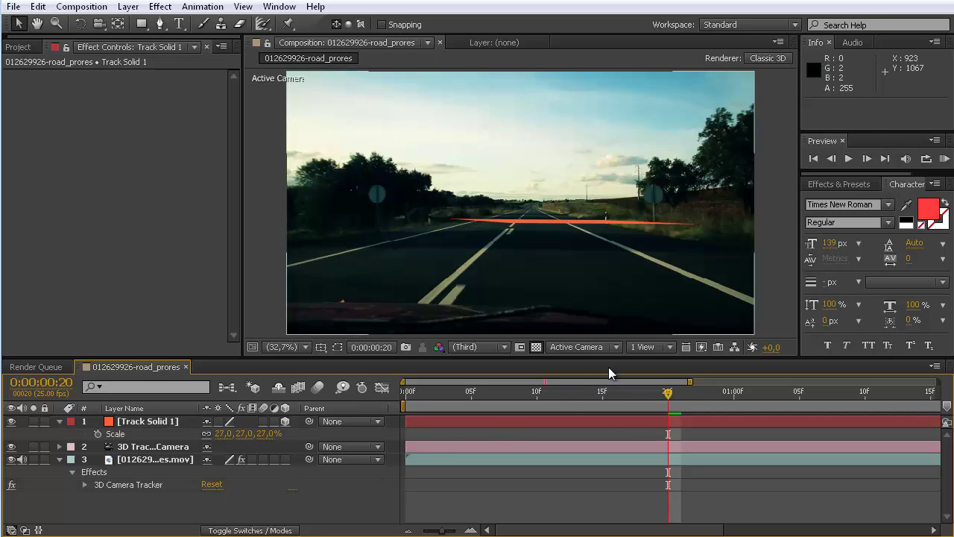
mouse_move(677, 395)
left_mouse_down()
mouse_move(771, 395)
mouse_move(686, 395)
mouse_move(694, 395)
left_mouse_up()
Step: Add a text layer reading 'Test' and make it 3D
left_click(179, 24)
left_click(493, 160)
type("Test")
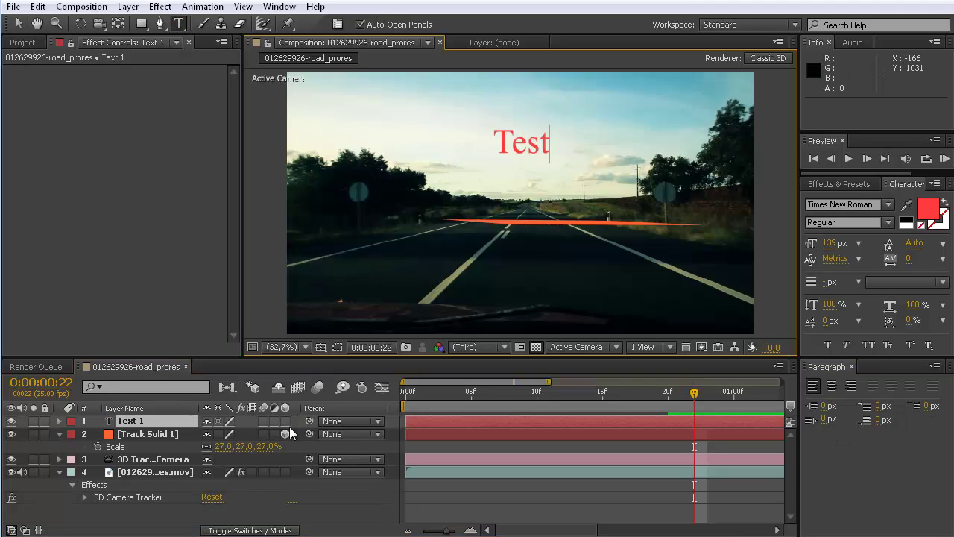
left_click(284, 421)
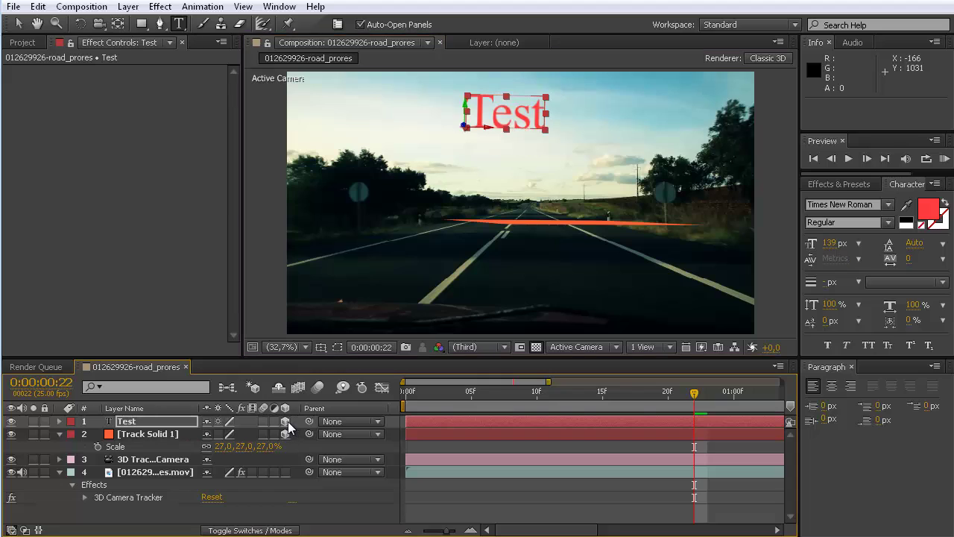
Step: Set the Test layer's position to 0,0,0 and check its placement across the clip
left_click(128, 422)
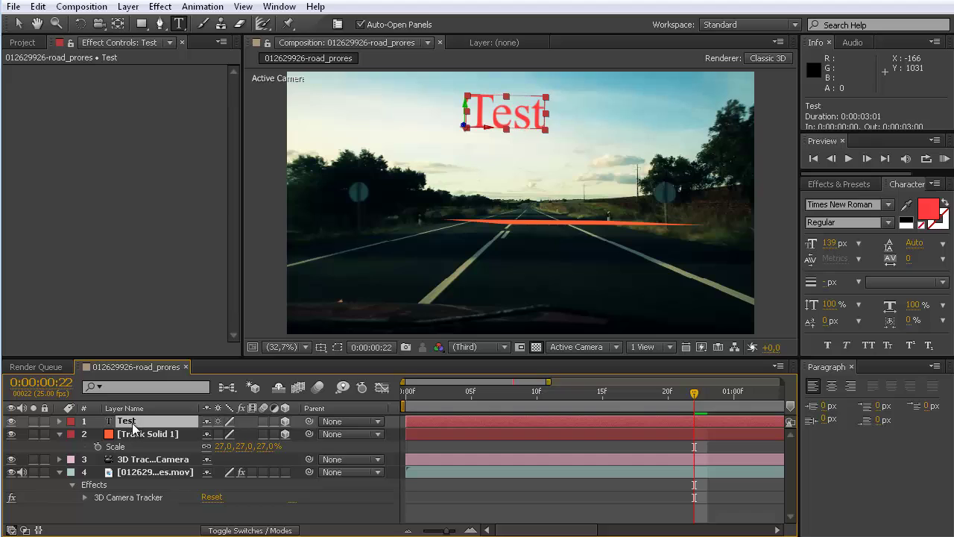
key("p")
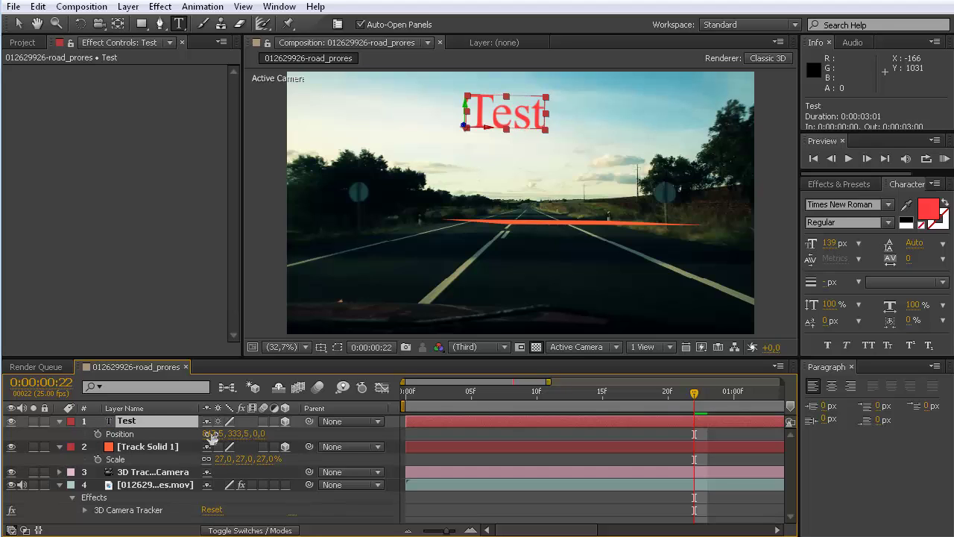
left_click(211, 434)
type("0")
left_click(264, 434)
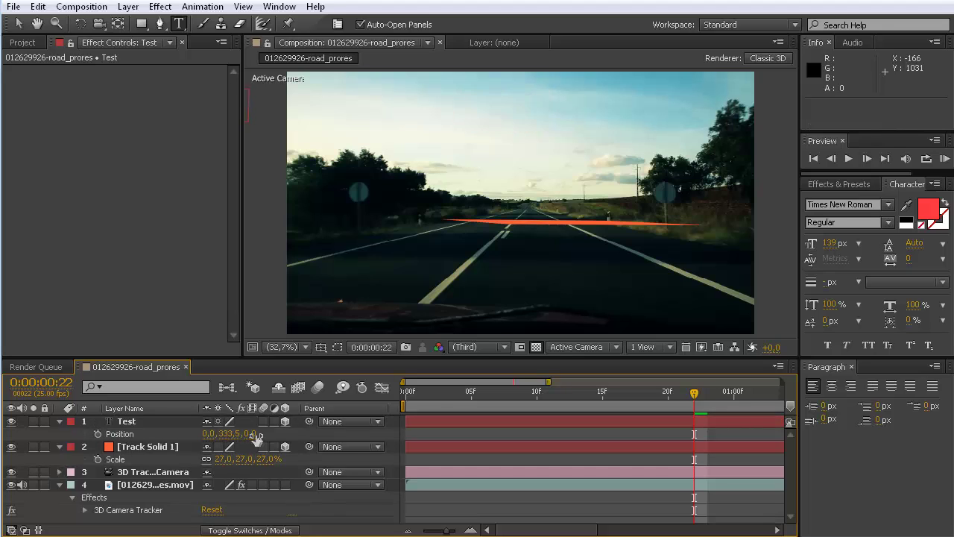
type("0")
left_click(311, 436)
key("comma")
key("comma")
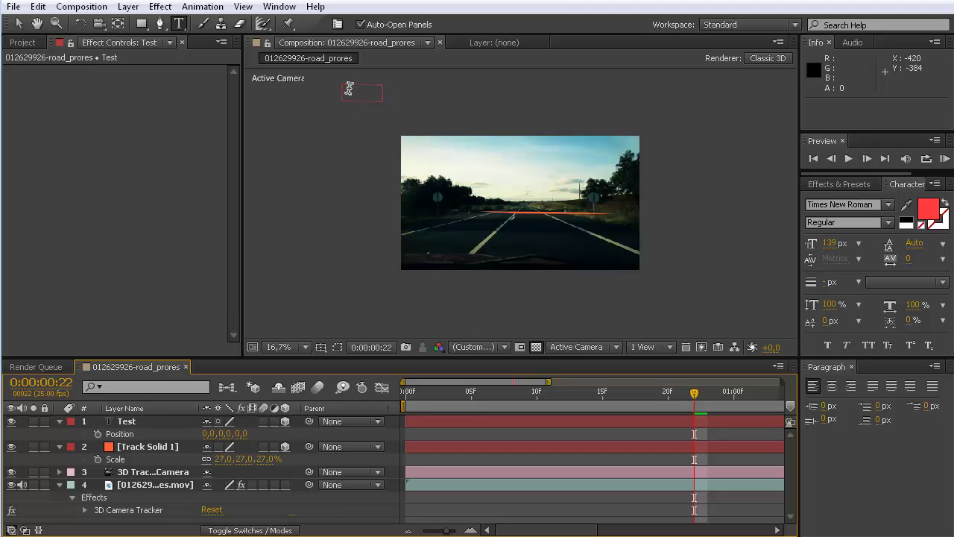
left_click_drag(694, 392, 485, 388)
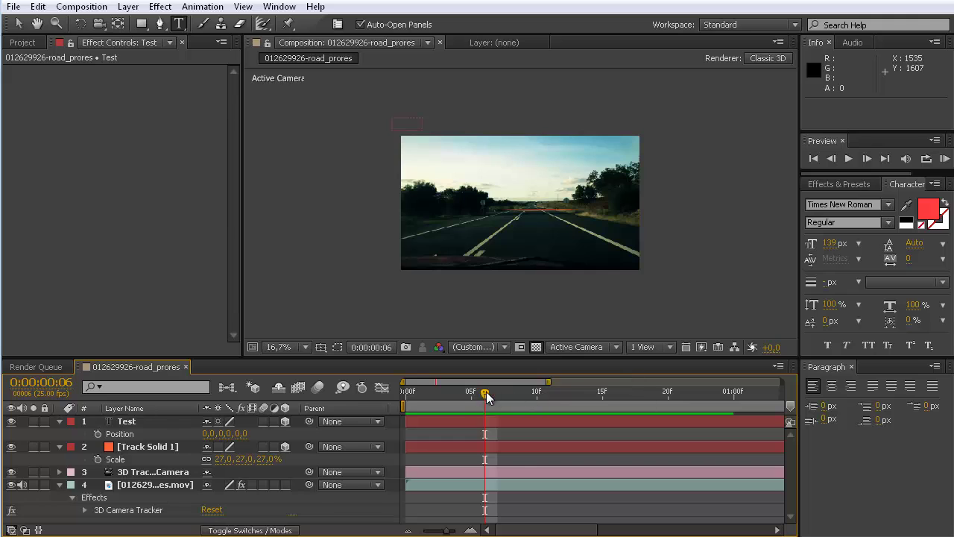
left_click_drag(492, 397, 741, 410)
left_click_drag(515, 394, 389, 392)
Step: At frame 1:03, set the ground plane and origin from the road track points, confirming the warning
left_click(150, 485)
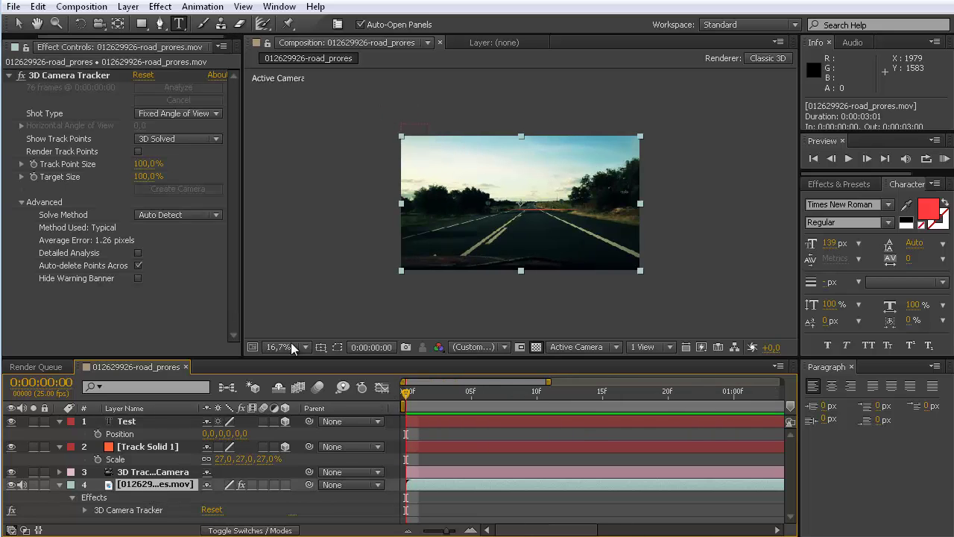
key("period")
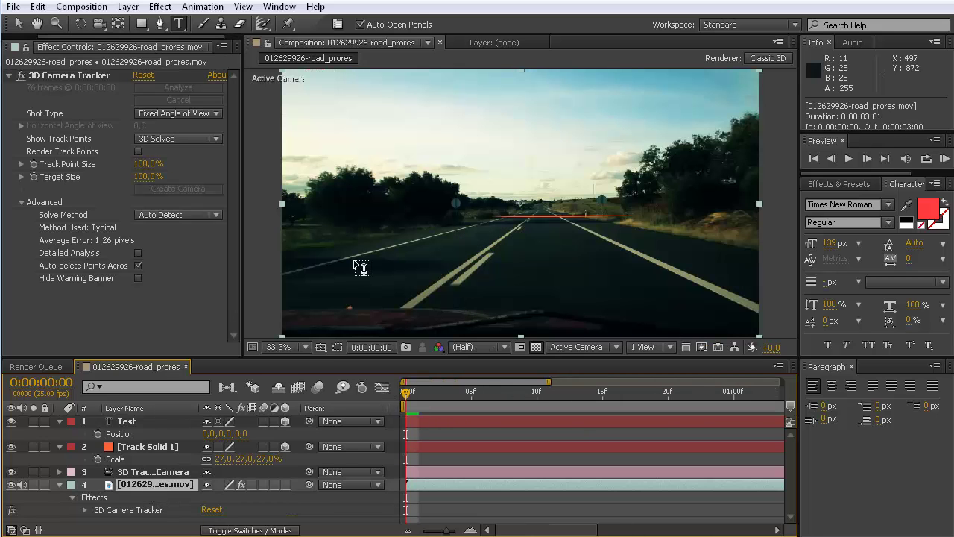
left_click(19, 23)
left_click(65, 75)
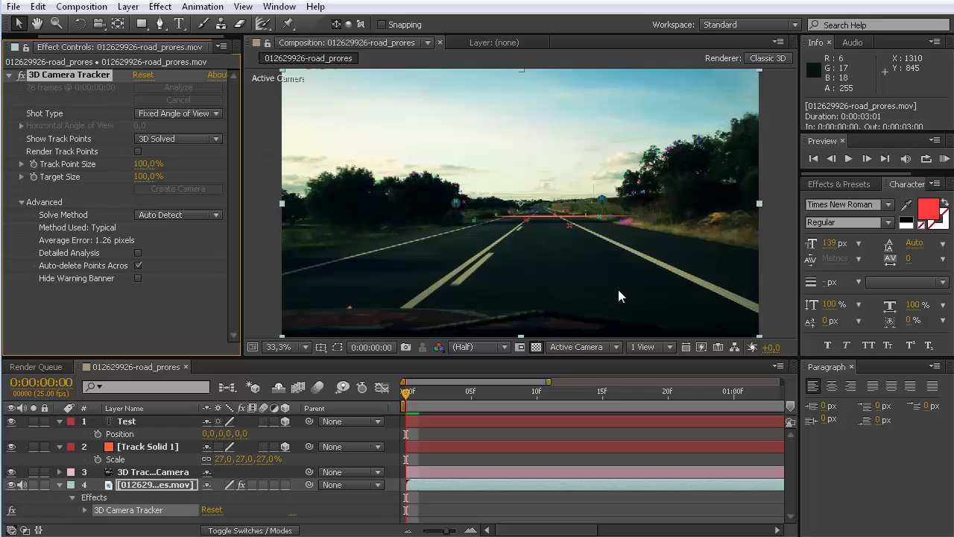
left_click_drag(405, 389, 637, 399)
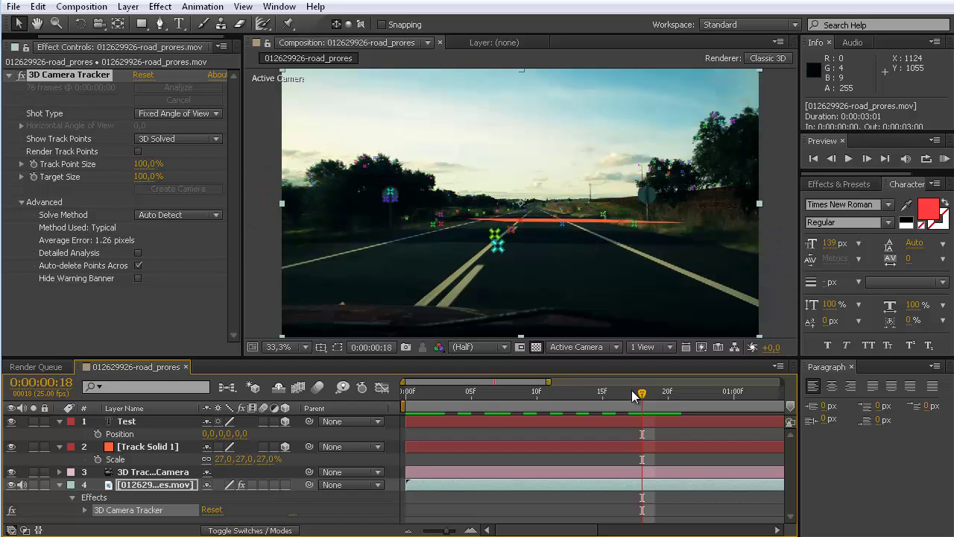
left_click_drag(640, 397, 773, 389)
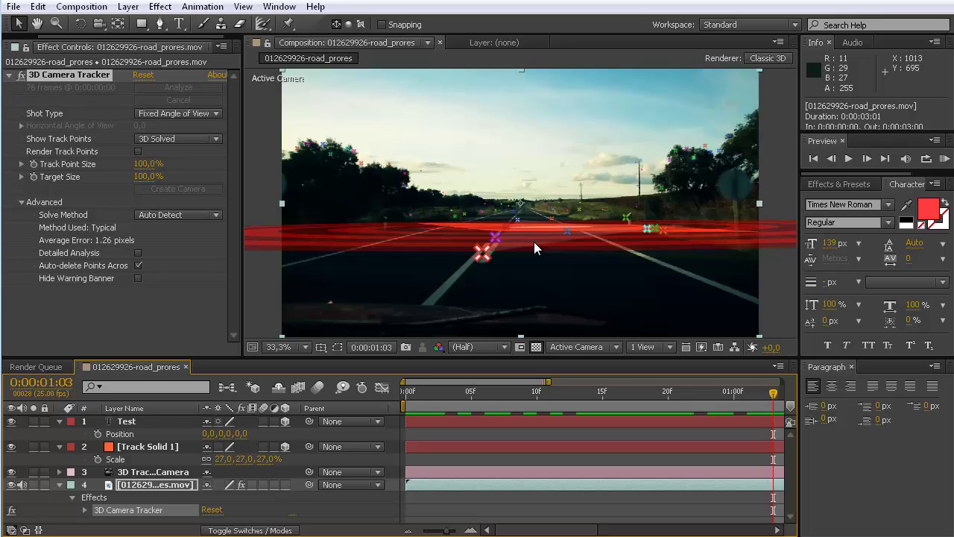
right_click(533, 242)
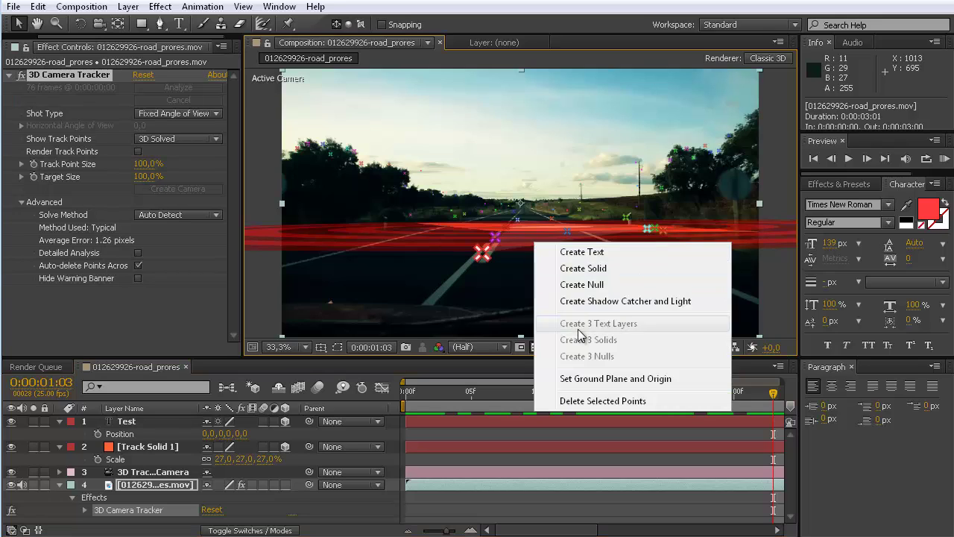
left_click(604, 380)
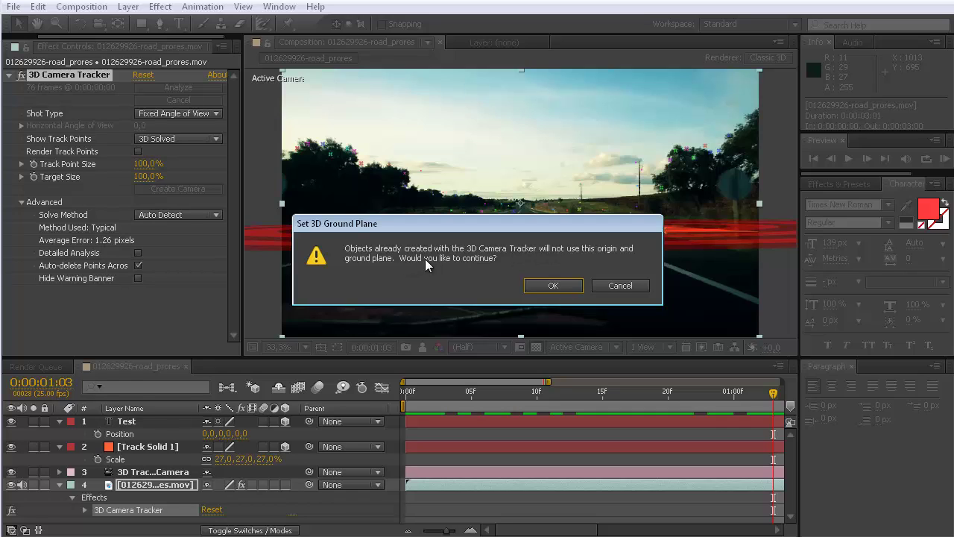
left_click(566, 288)
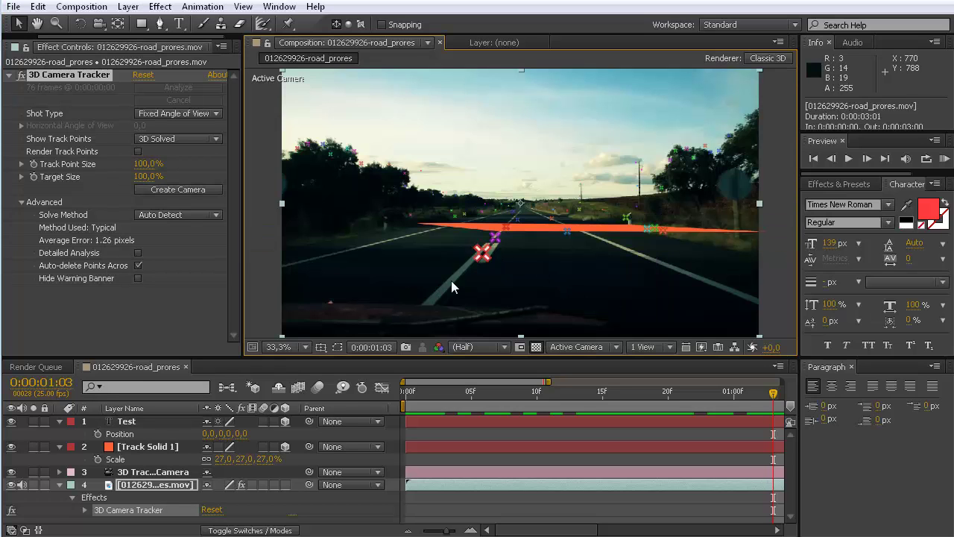
Step: Delete the old 3D Tracker Camera layer
left_click(127, 422)
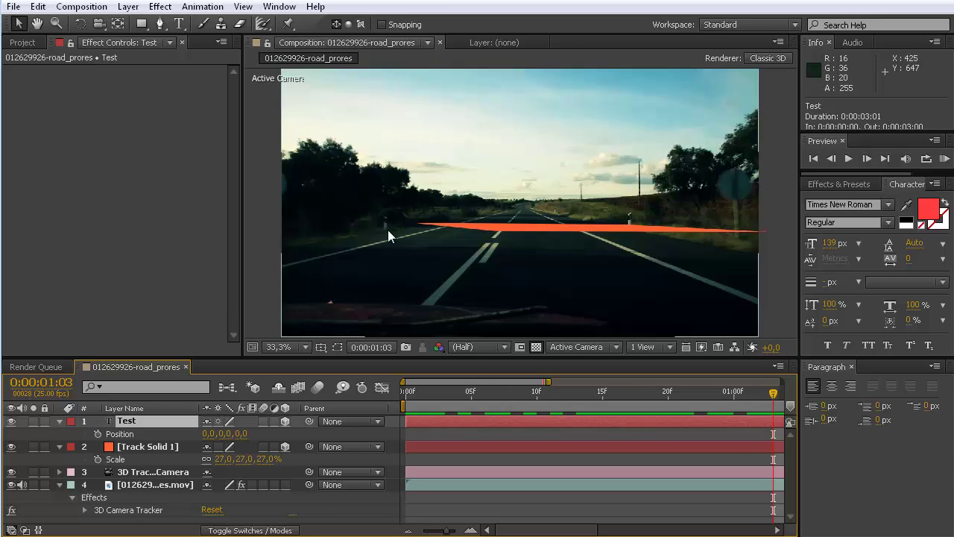
key("comma")
key("period")
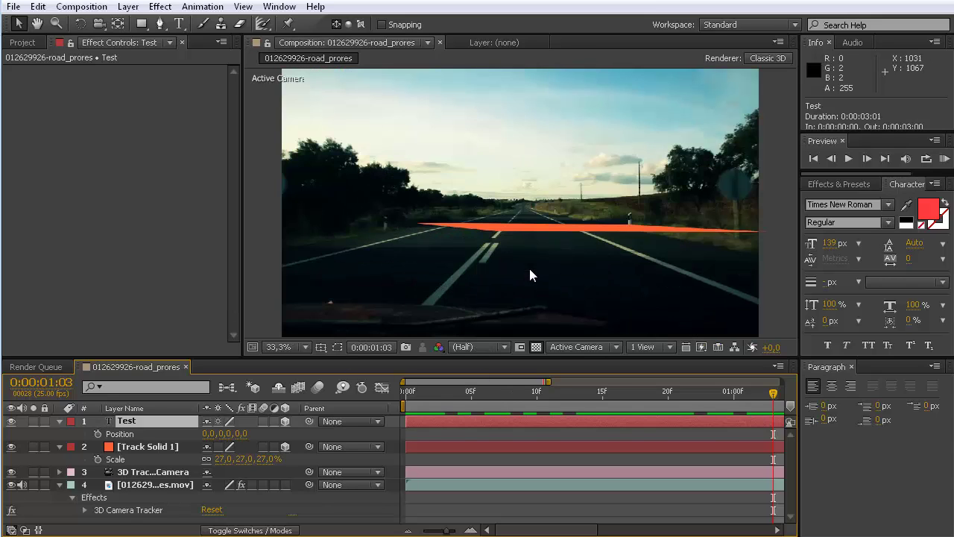
left_click(161, 472)
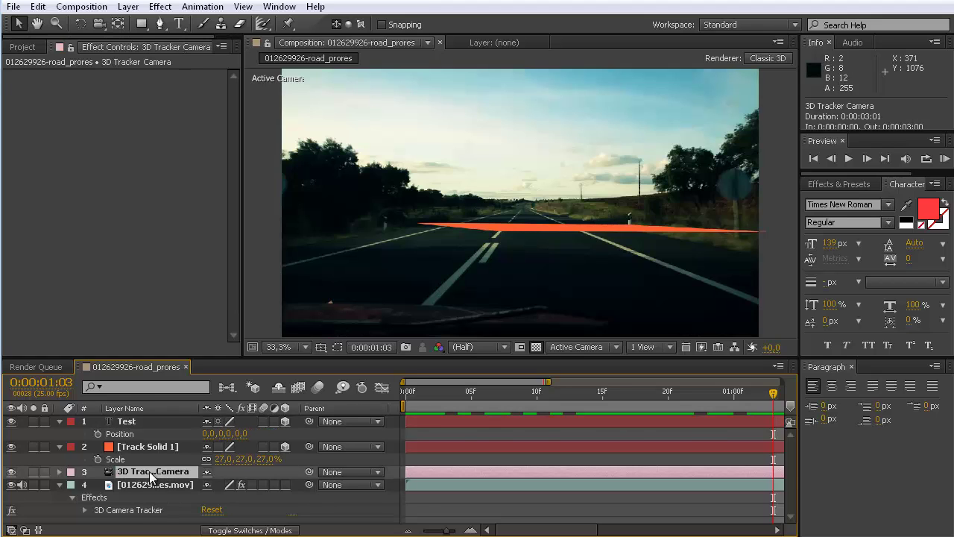
key("Delete")
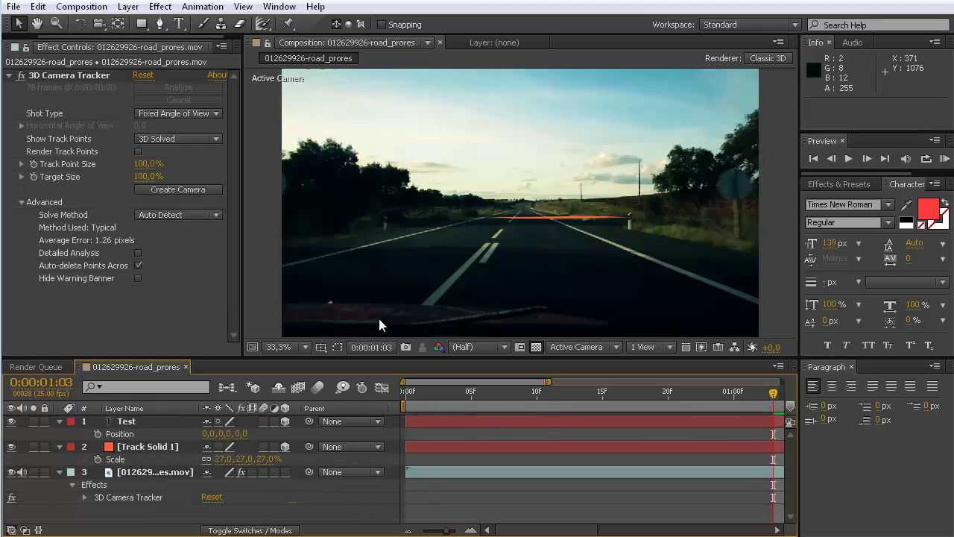
Step: Create a new solid and camera from the road track points
left_click(133, 497)
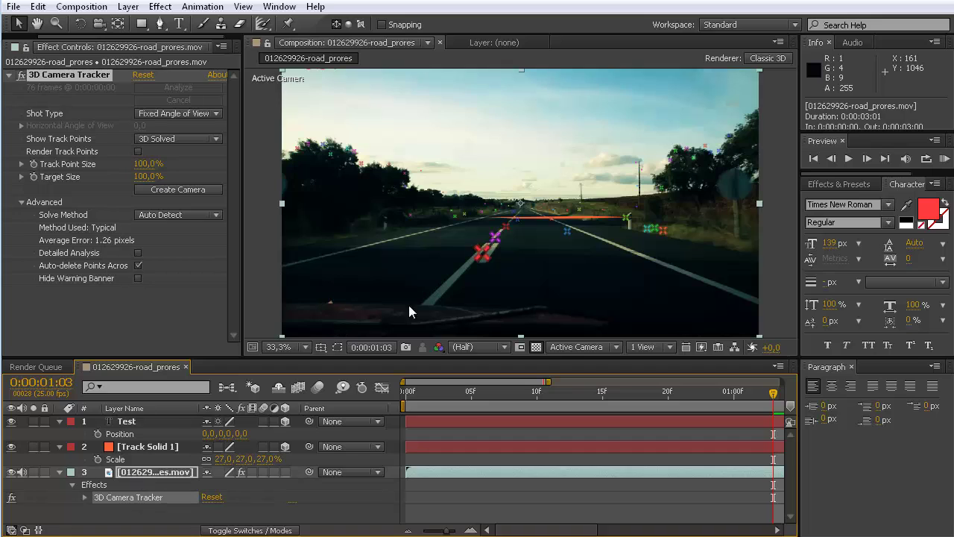
right_click(542, 232)
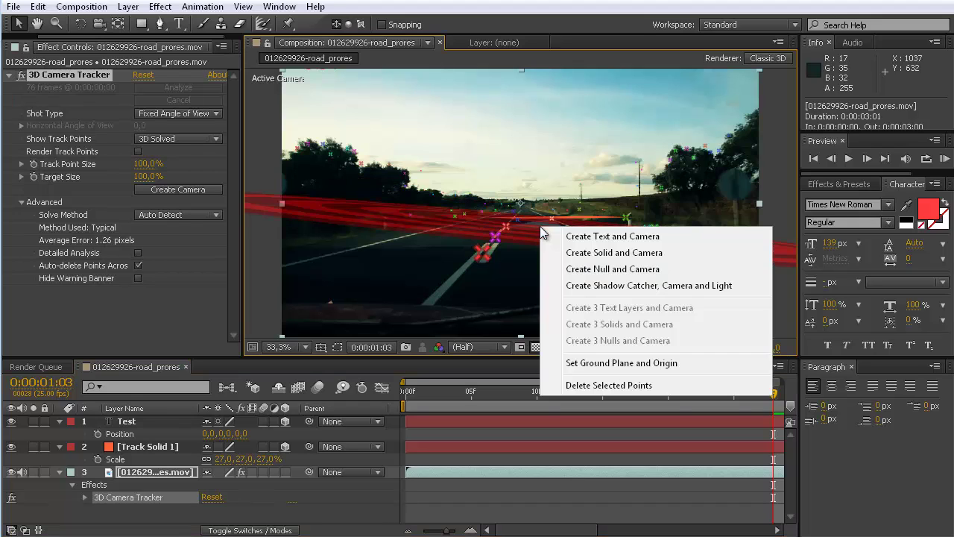
left_click(609, 253)
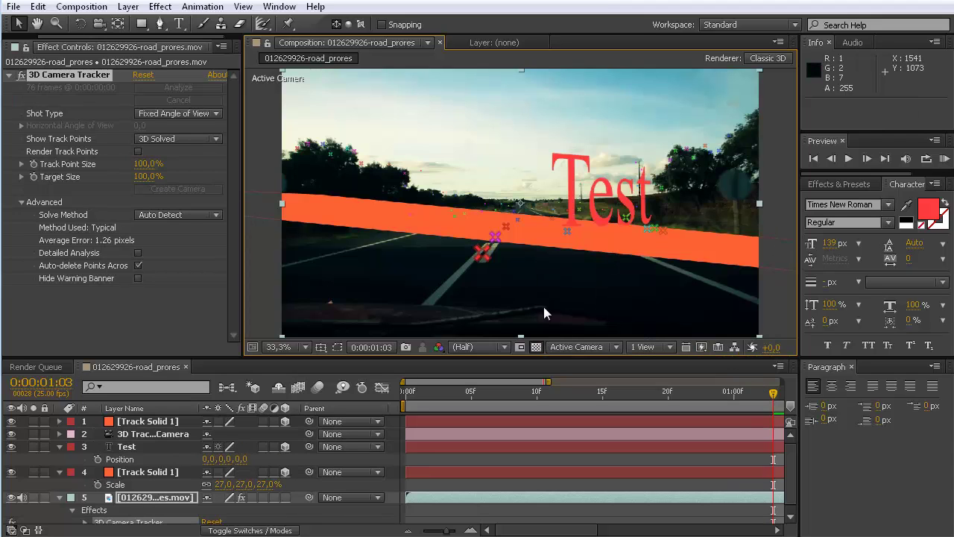
Step: Delete the old Track Solid 1 layer and select the new track solid
left_click(138, 474)
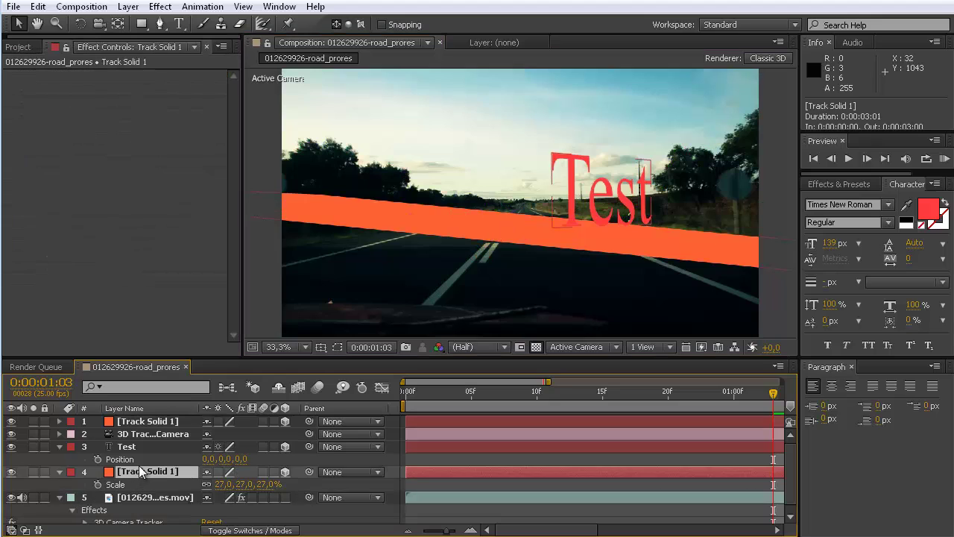
key("comma")
key("comma")
key("comma")
key("comma")
key("comma")
key("comma")
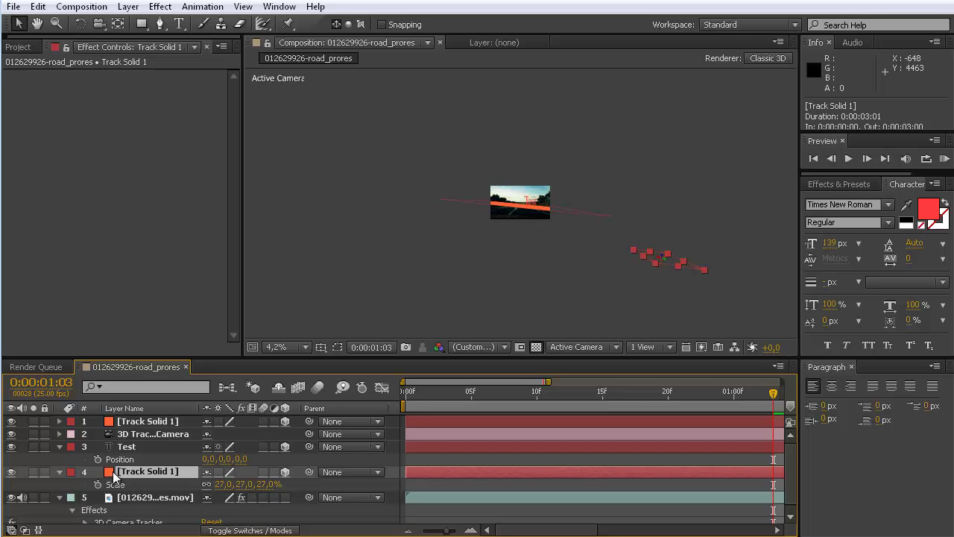
key("Delete")
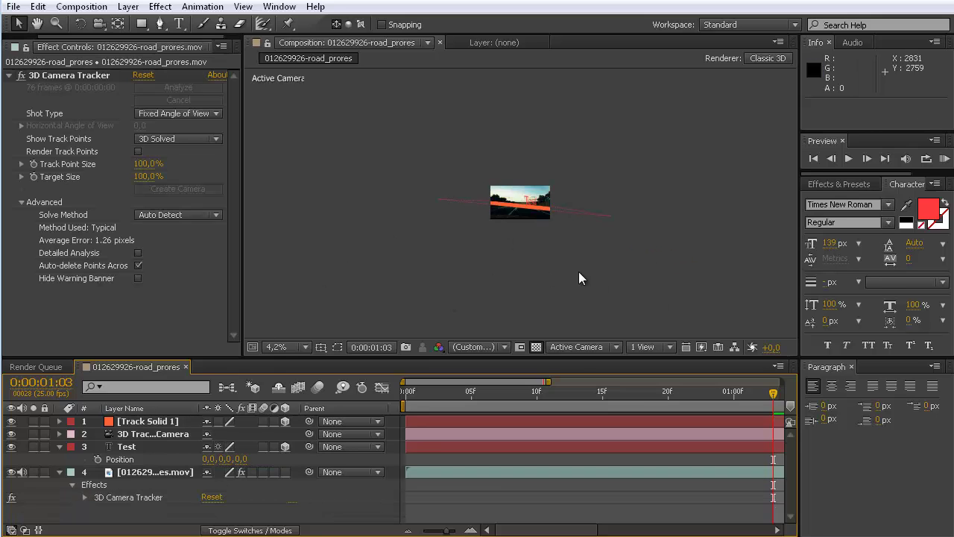
scroll(578, 271, "up", 5)
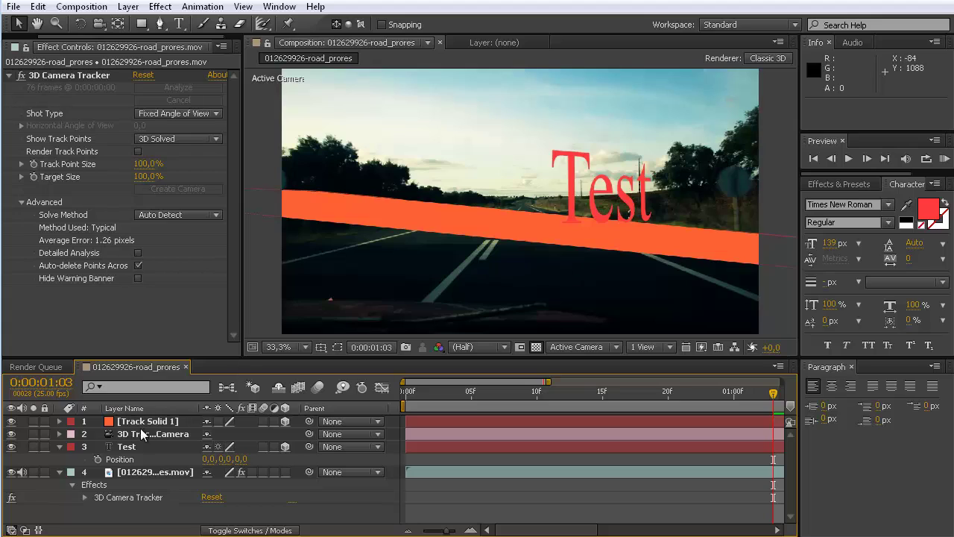
left_click(127, 446)
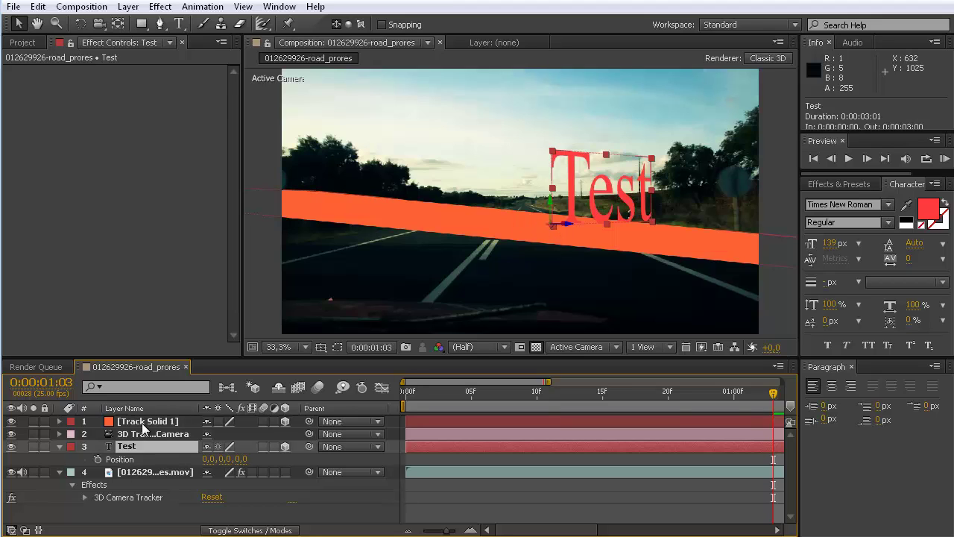
left_click(144, 423)
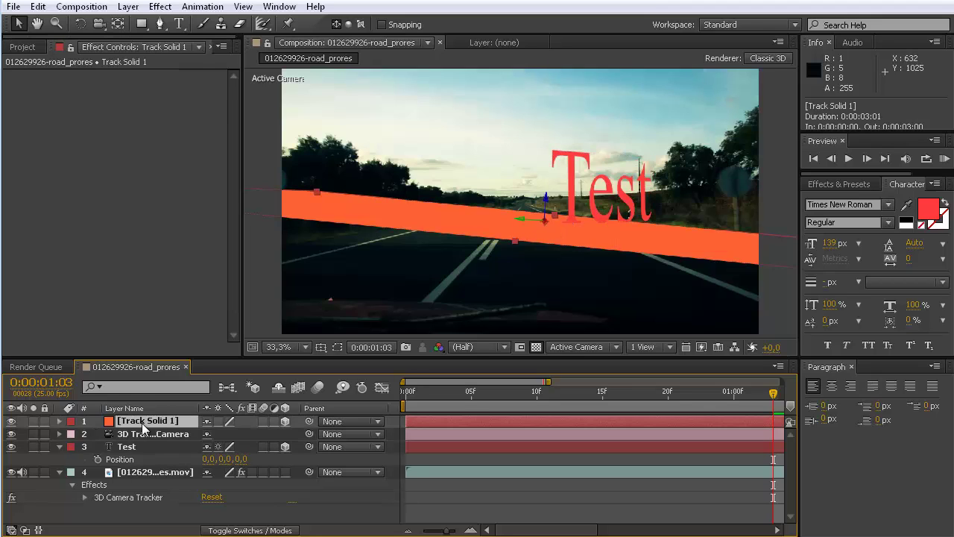
Step: Delete the orange track solid and play the clip from frame 12 to check the Test text
key("Delete")
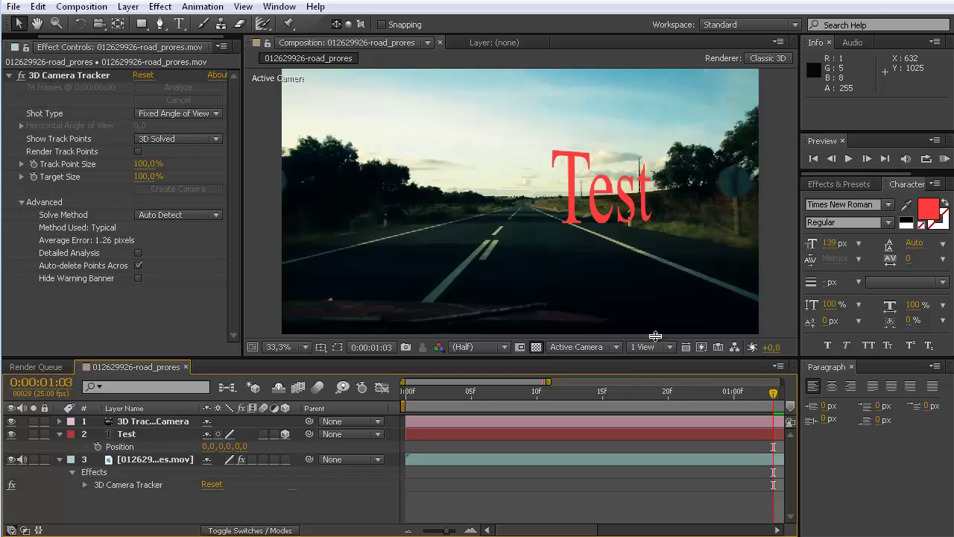
left_click(569, 222)
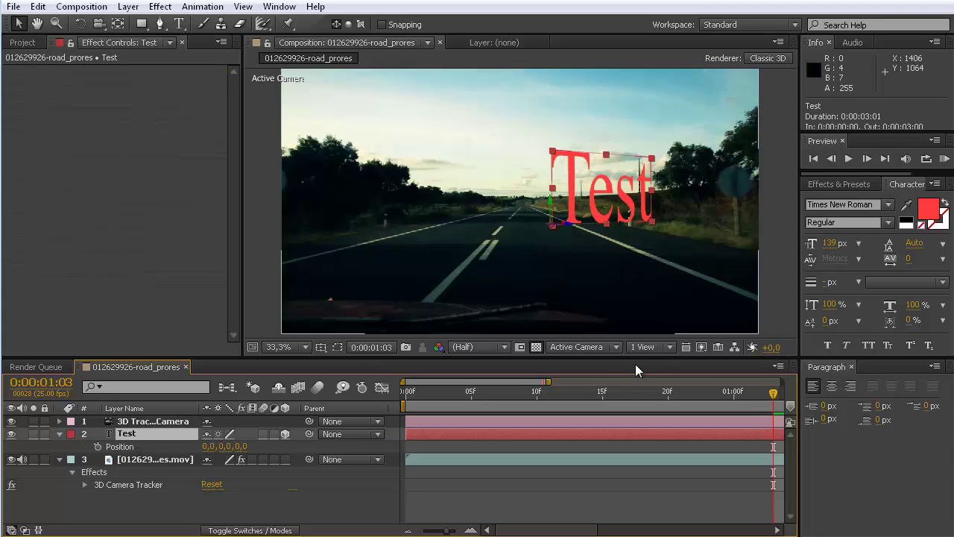
left_click_drag(773, 393, 563, 393)
key("space")
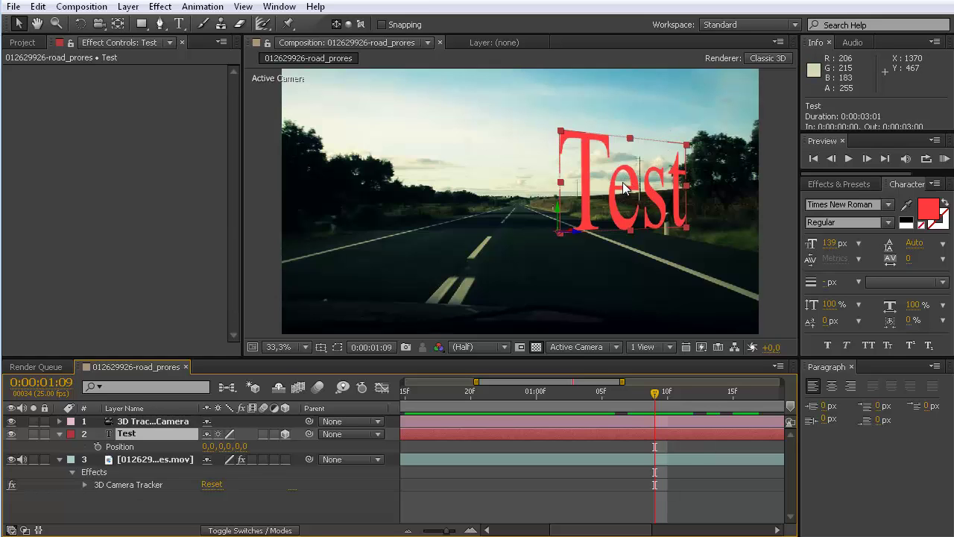
left_click(691, 314)
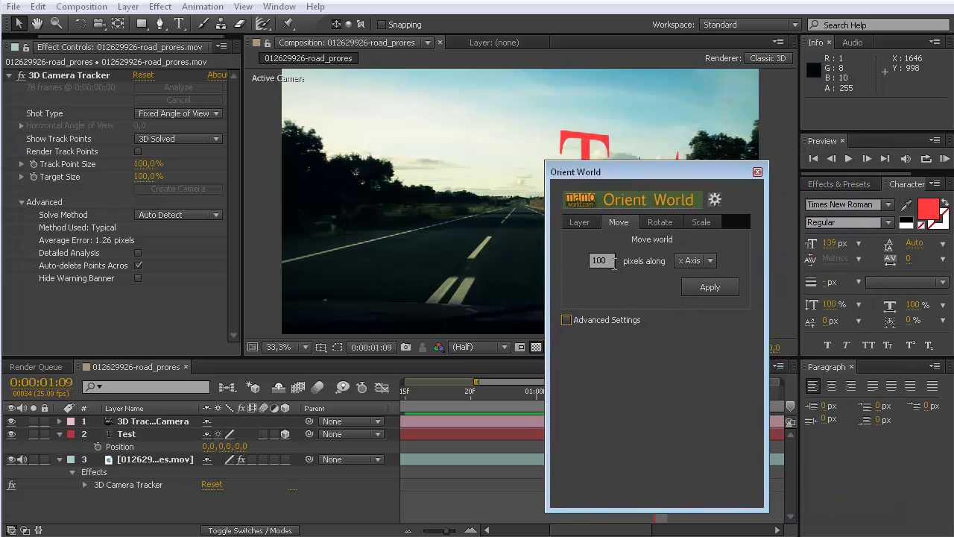
Step: Move the Orient World panel aside, enable Advanced Settings, and show the world-centre X, Y, Z axes
left_click_drag(602, 179, 768, 164)
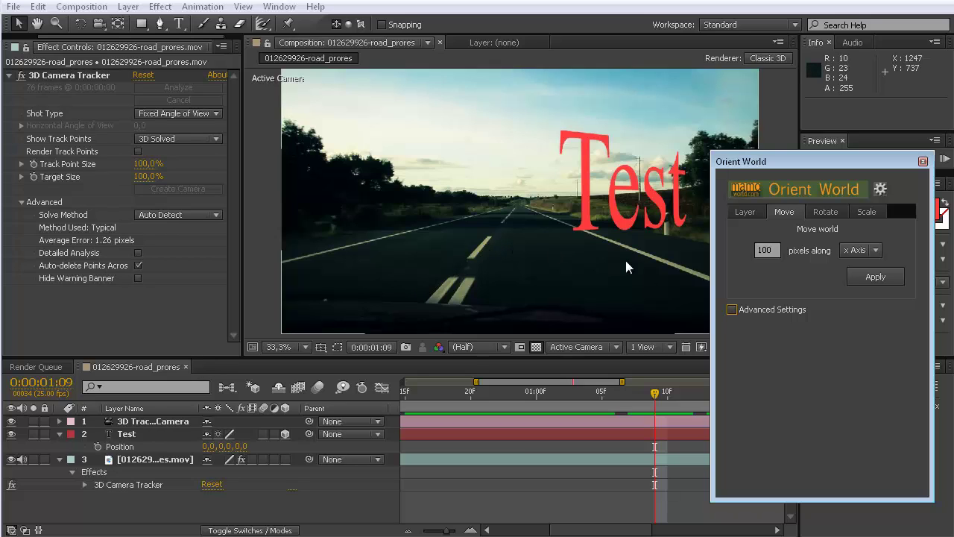
left_click_drag(772, 162, 804, 167)
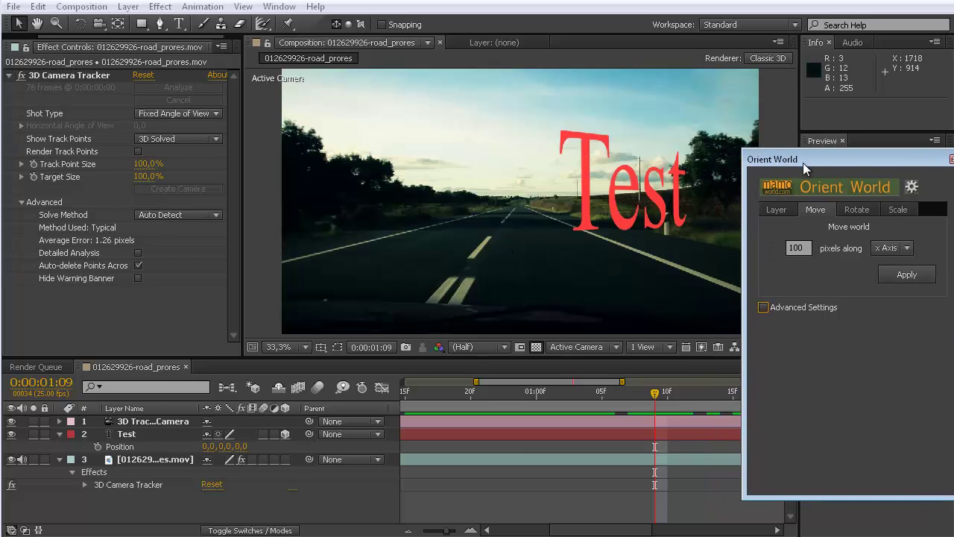
left_click(765, 307)
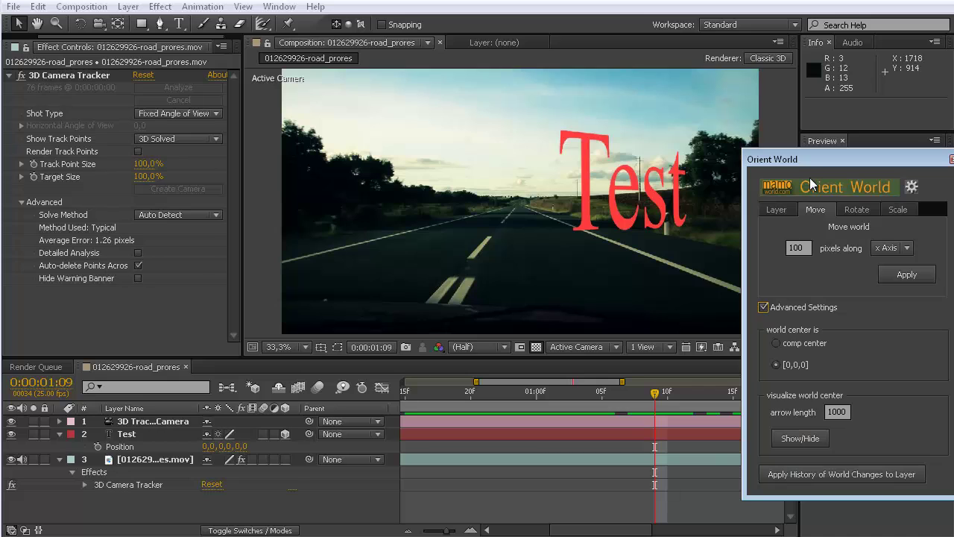
left_click(802, 439)
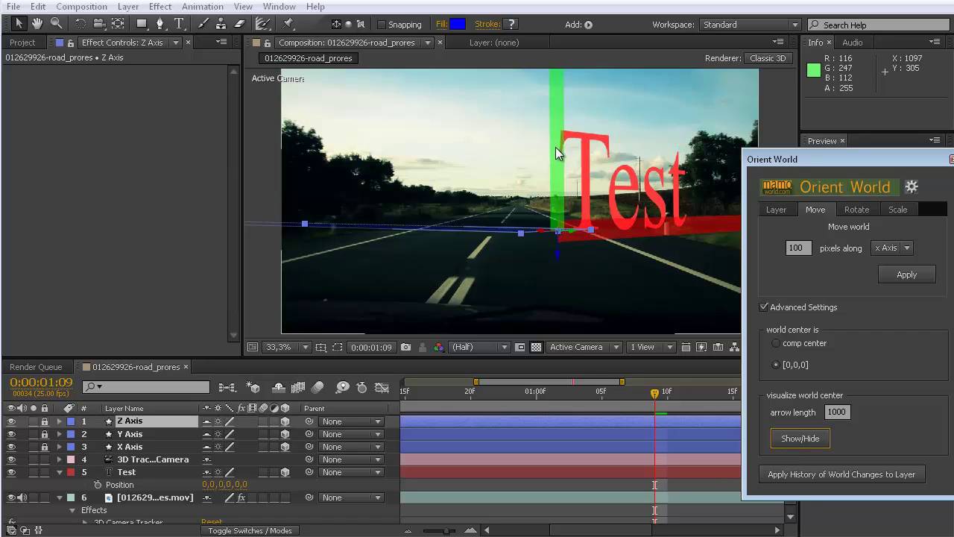
Step: Set Orient World's arrow length to 200
left_click_drag(847, 416, 828, 415)
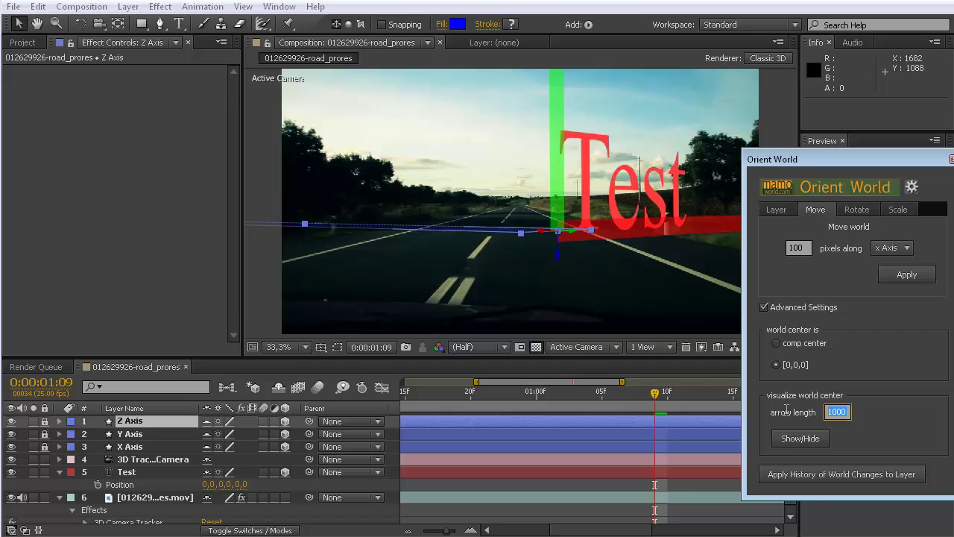
type("200")
key("Return")
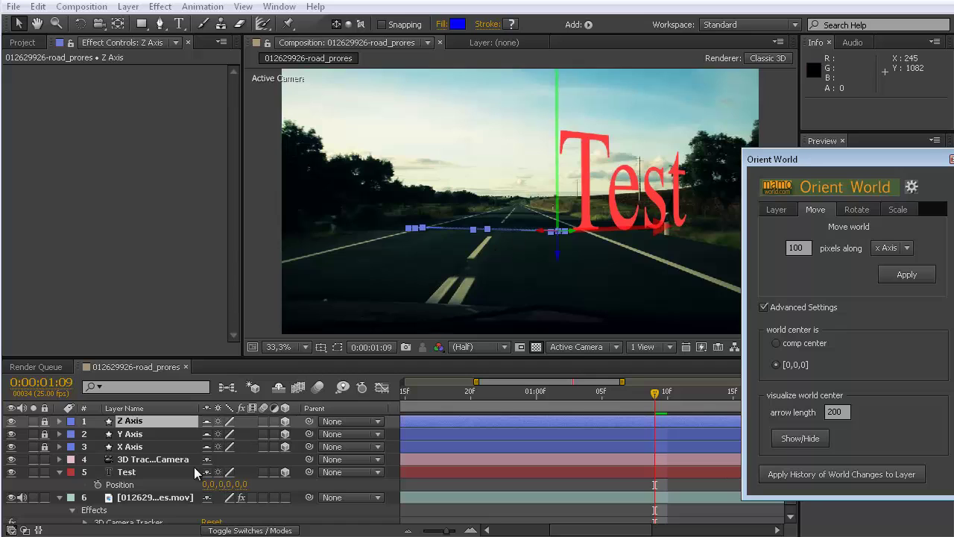
Step: Display the 3D Camera Tracker's track points on the road footage, then dismiss the track-point menu without creating layers
left_click(155, 496)
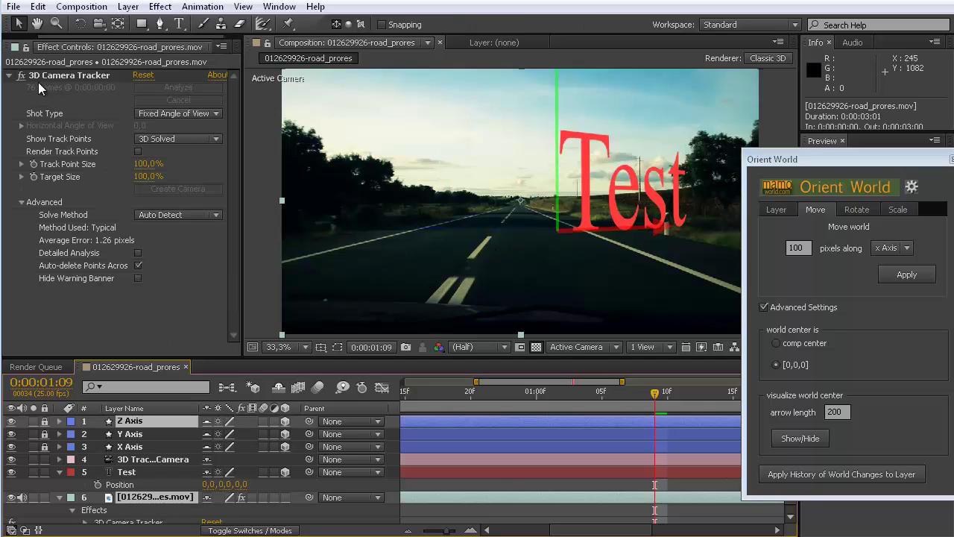
left_click(75, 74)
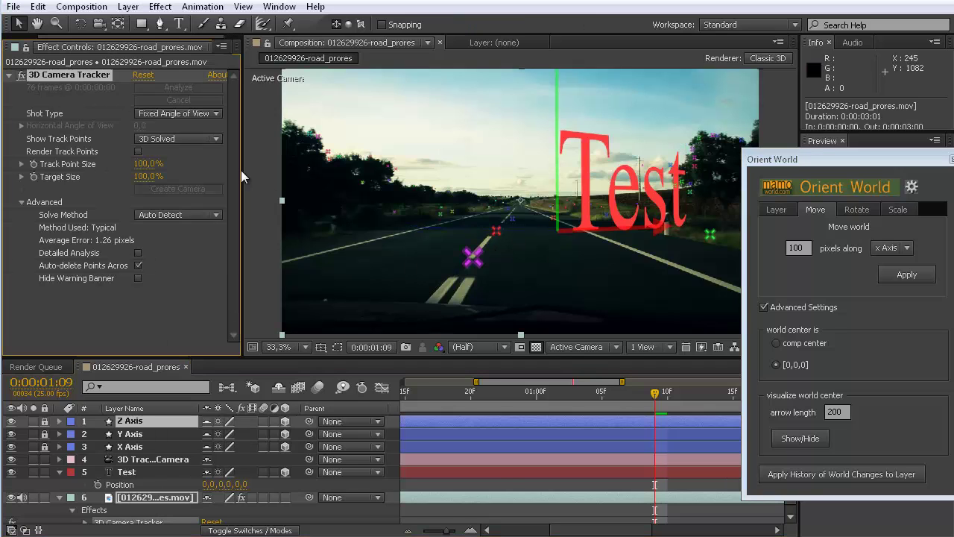
right_click(434, 221)
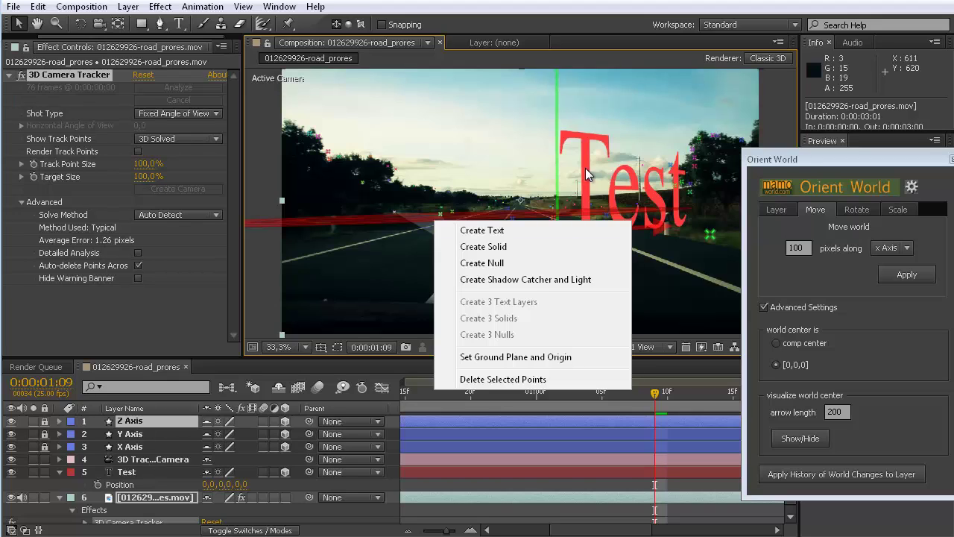
left_click(318, 296)
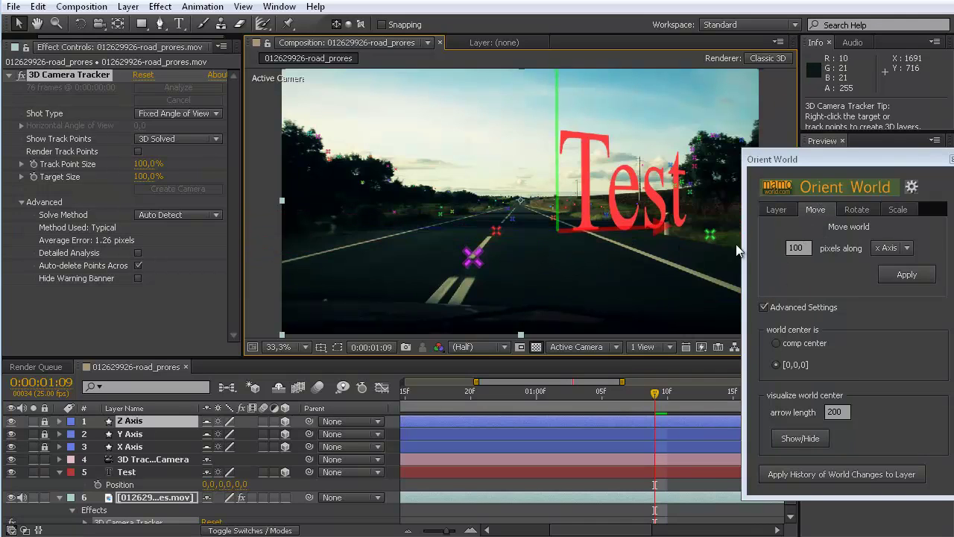
Step: Move the world 300 pixels along x so Test sits at 300,0,0, then scrub the clip to check tracking
left_click(799, 248)
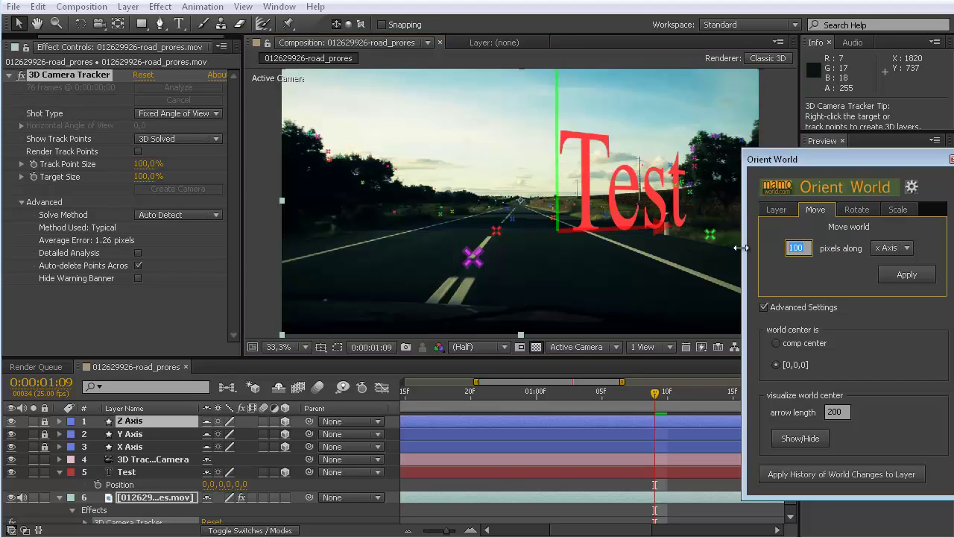
type("300")
left_click(904, 277)
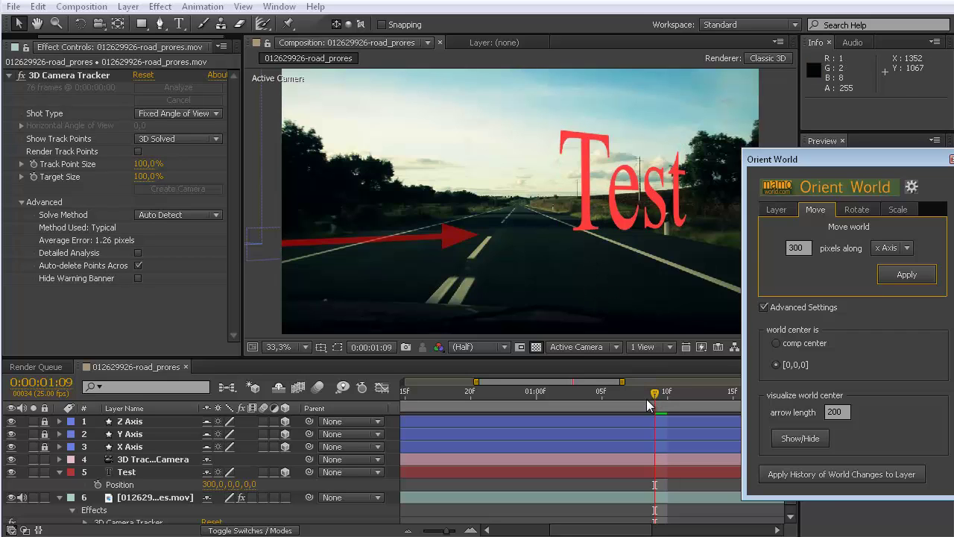
left_click_drag(654, 401, 590, 390)
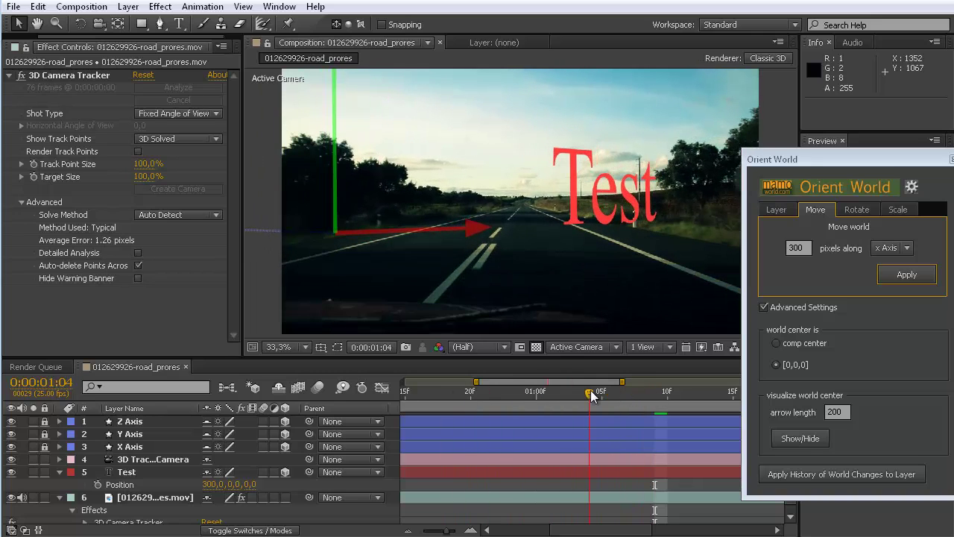
Step: Apply several 10° world rotations around the x axis, then undo them to keep the axes upright
left_click(857, 210)
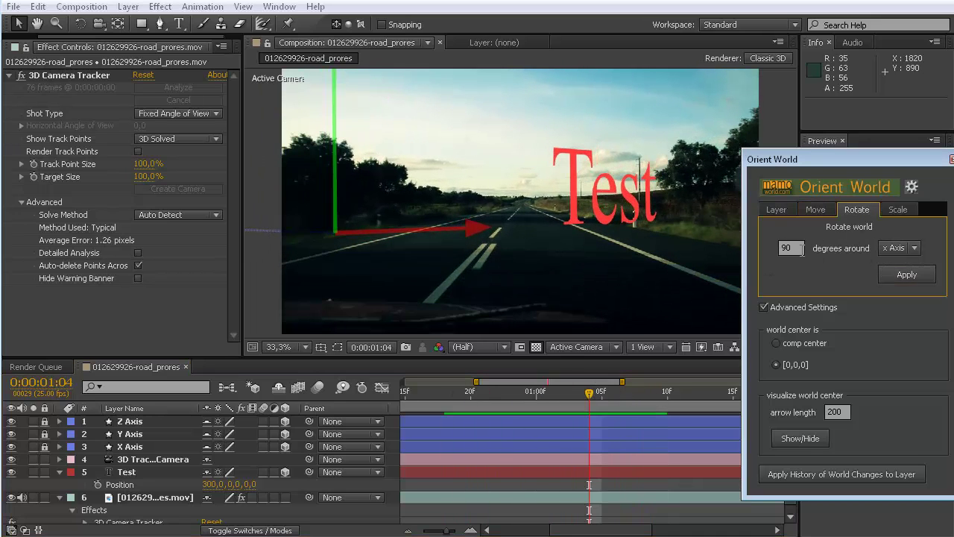
left_click(803, 249)
type("10")
left_click(903, 273)
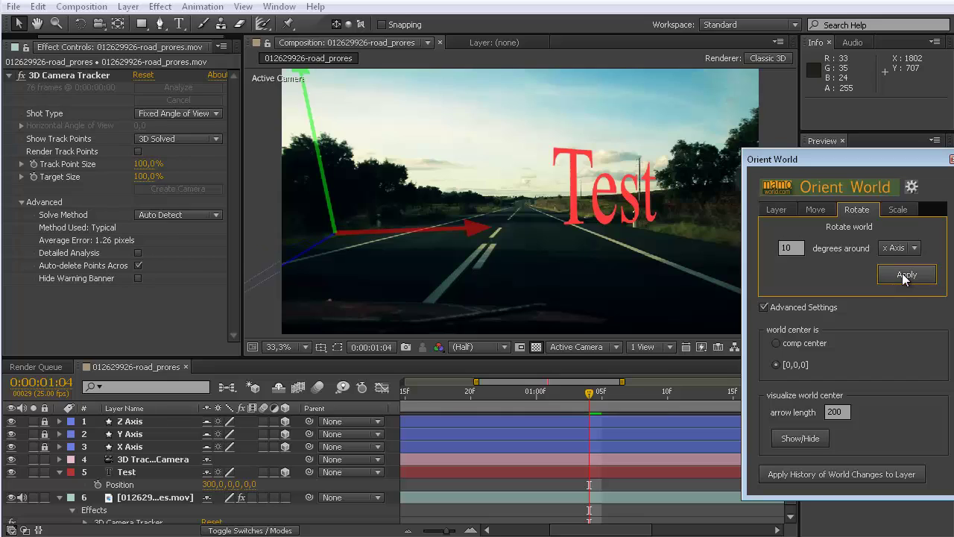
left_click(903, 273)
left_click(904, 273)
left_click(904, 273)
left_click(904, 273)
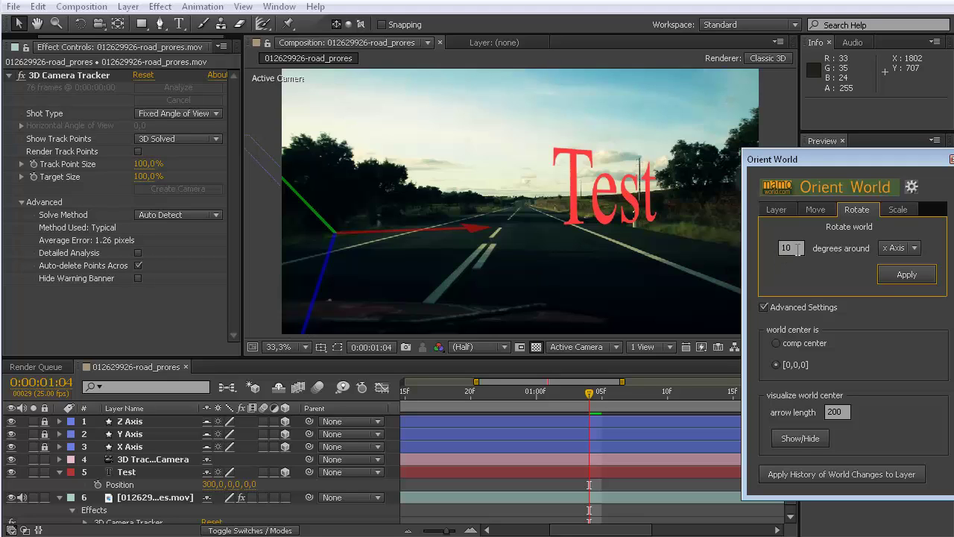
key("ctrl+z")
key("ctrl+z")
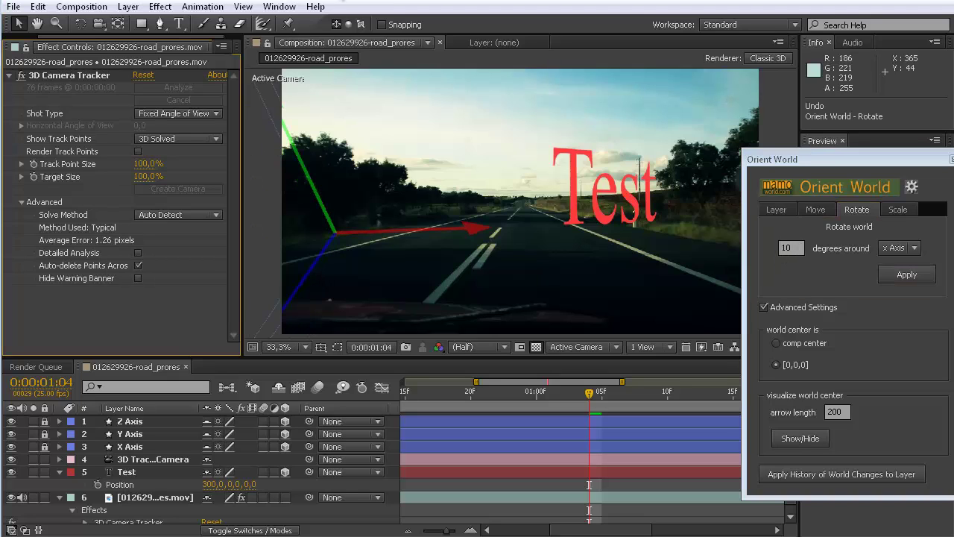
key("ctrl+z")
key("ctrl+z")
key("ctrl+z")
key("ctrl+z")
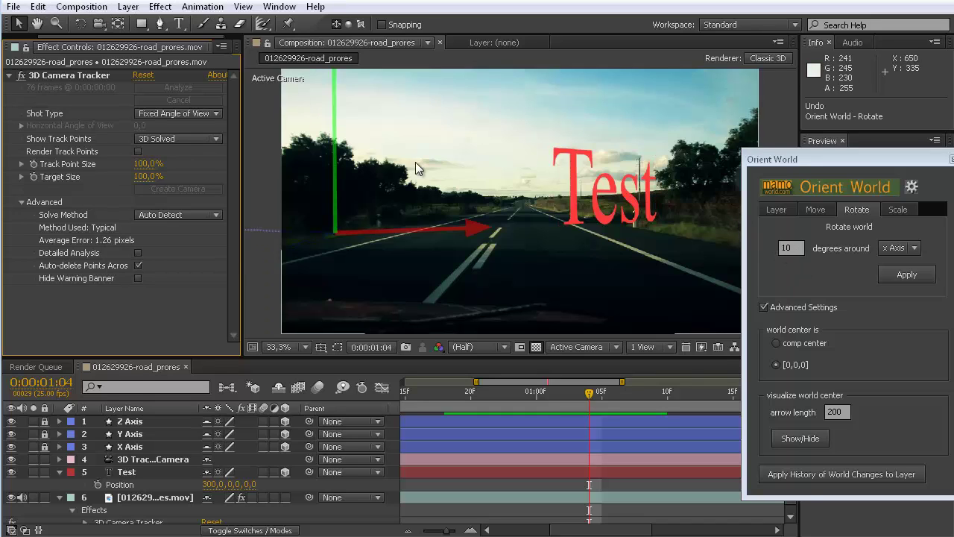
Step: Switch the rotation axis to y and apply repeated 10° rotations until Test reads -150,0,-259.8
left_click(915, 248)
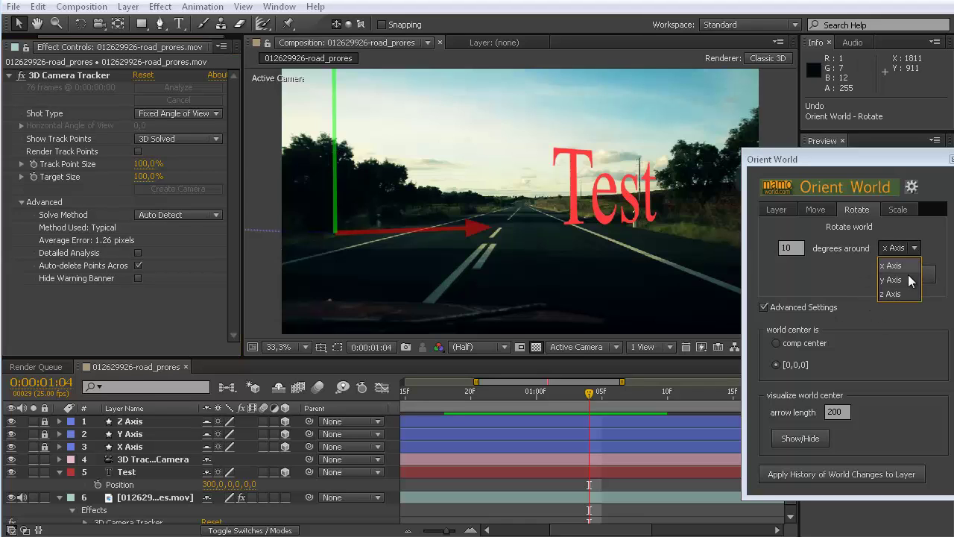
left_click(909, 282)
left_click(910, 276)
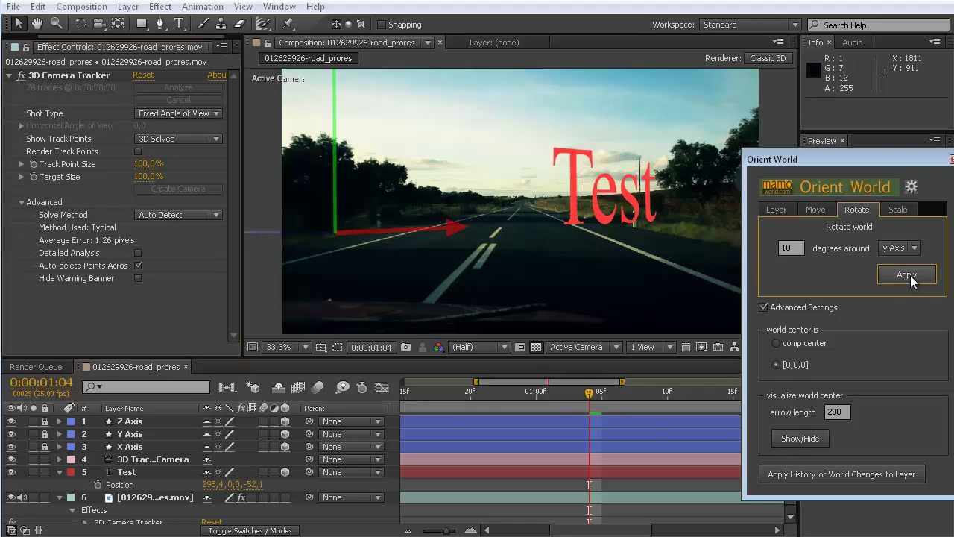
left_click(910, 275)
left_click(910, 275)
left_click(910, 275)
left_click(910, 275)
left_click(910, 276)
left_click(910, 275)
left_click(910, 275)
left_click(910, 275)
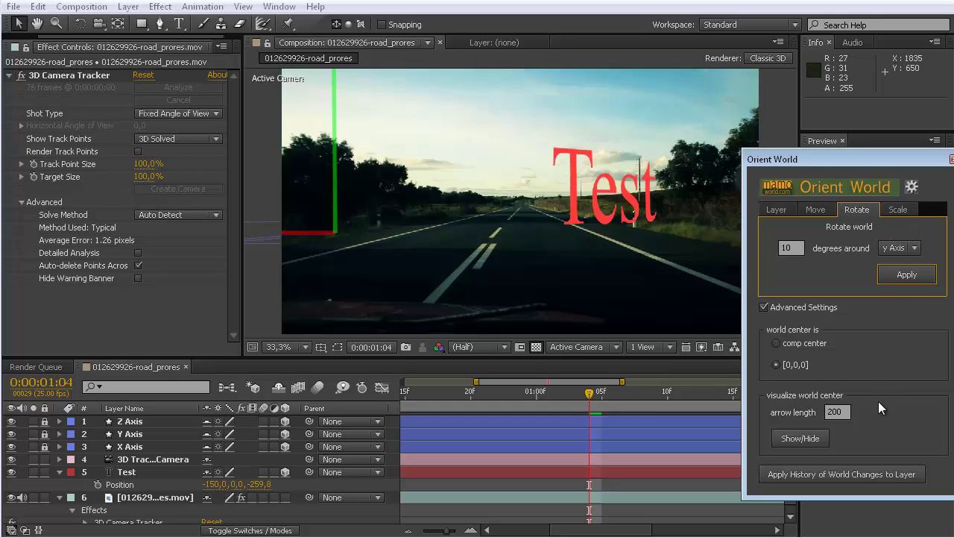
Step: Toggle the world centre between comp centre and [0,0,0]
left_click(777, 343)
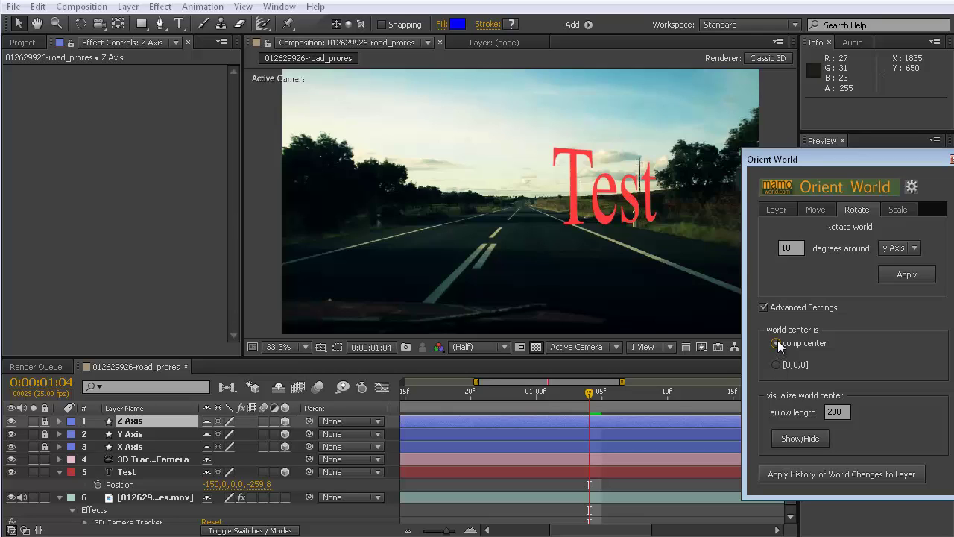
left_click(776, 365)
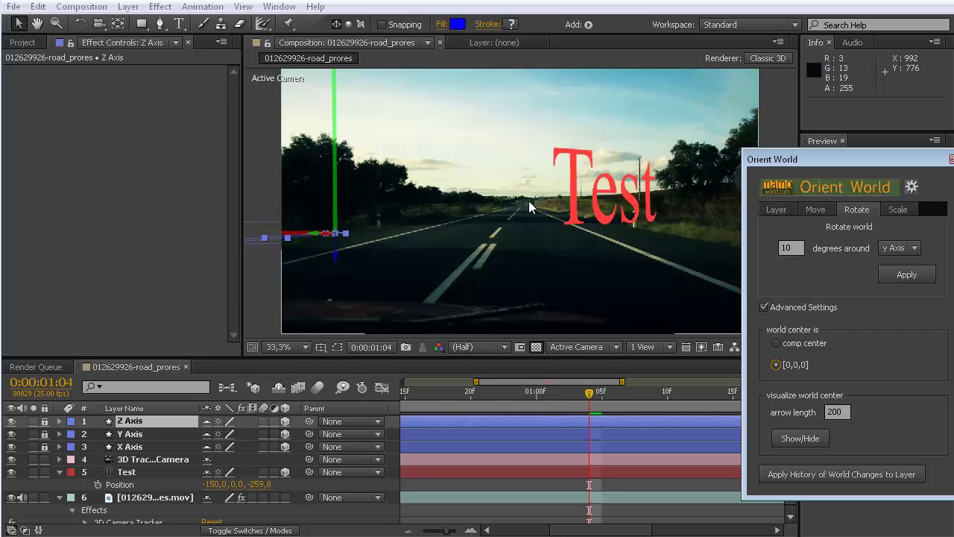
scroll(526, 190, "down", 2)
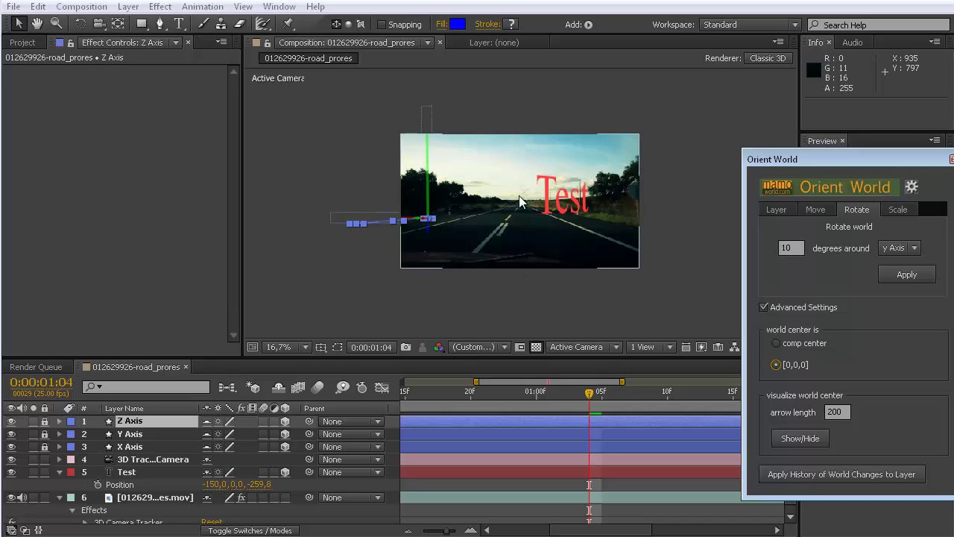
Step: Zoom the viewer out to see around the frame and back in to 33.3%
key("period")
key("ctrl+shift+j")
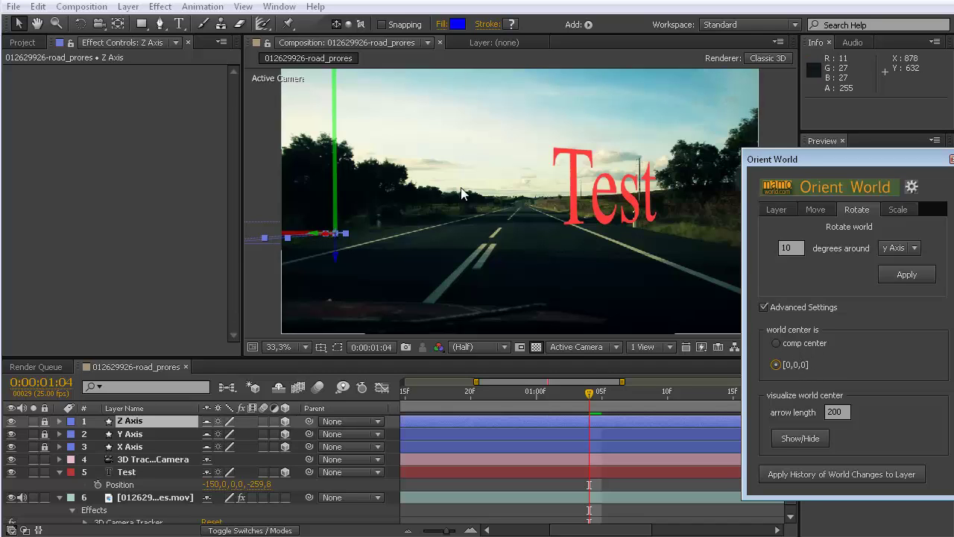
key("comma")
key("comma")
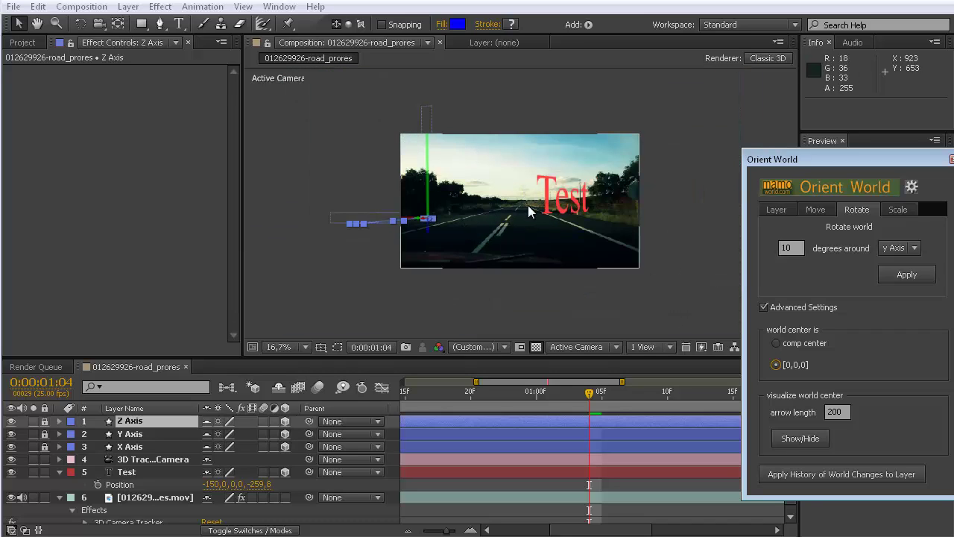
key("period")
key("period")
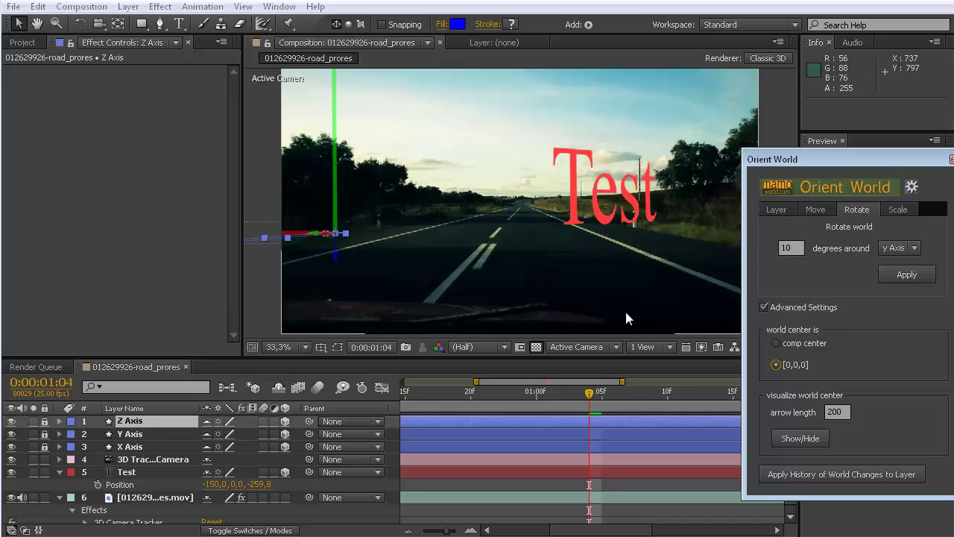
Step: Reset the world centre to [0,0,0], select the 3D Tracker Camera layer, and drag Orient World aside
left_click(776, 344)
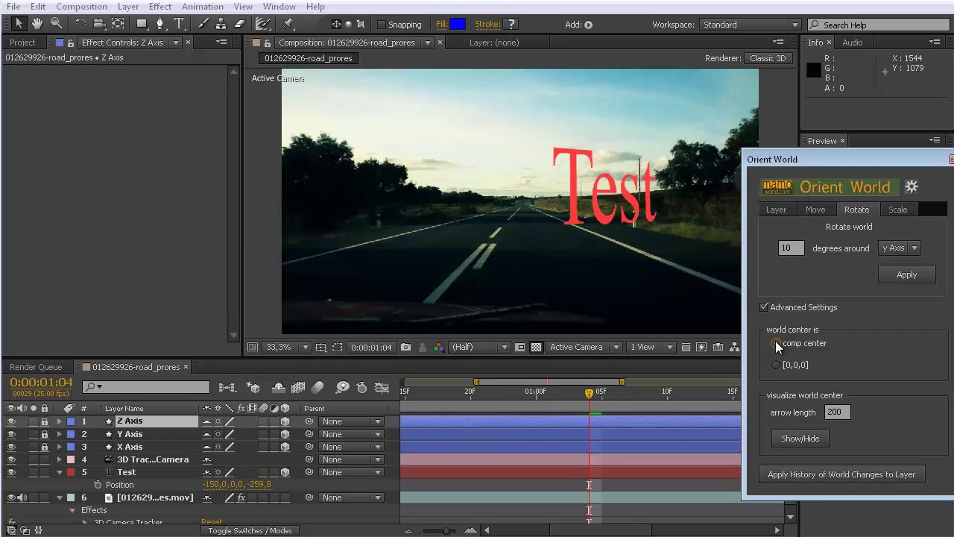
left_click(776, 365)
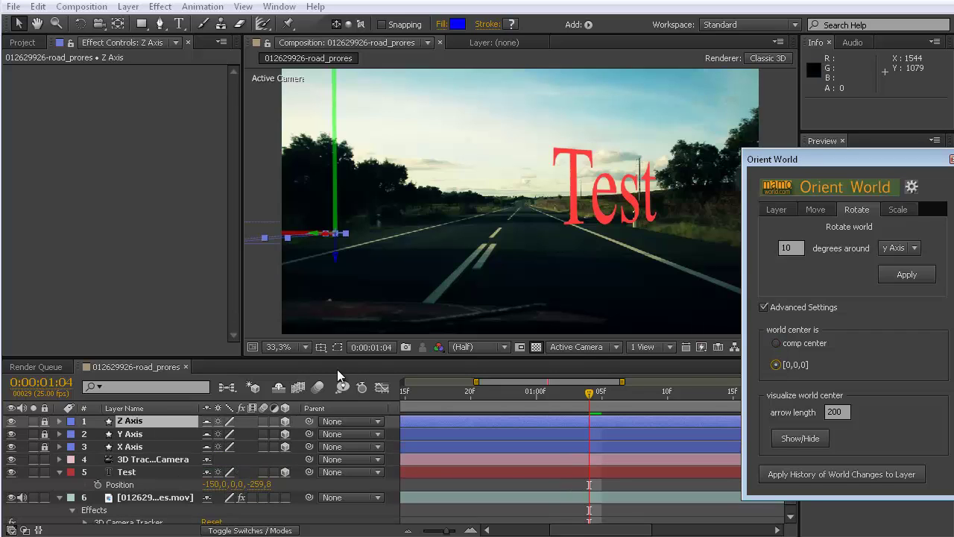
left_click(136, 460)
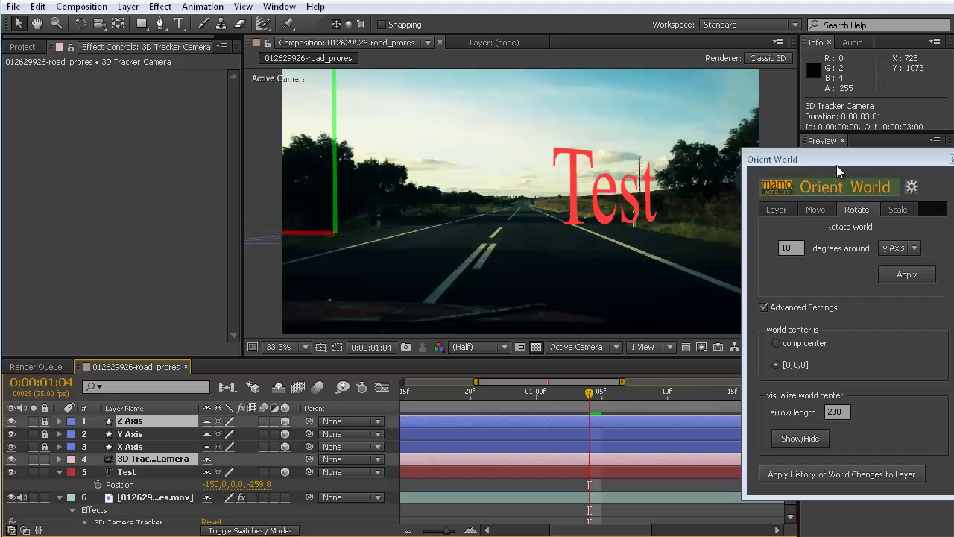
left_click_drag(792, 157, 953, 158)
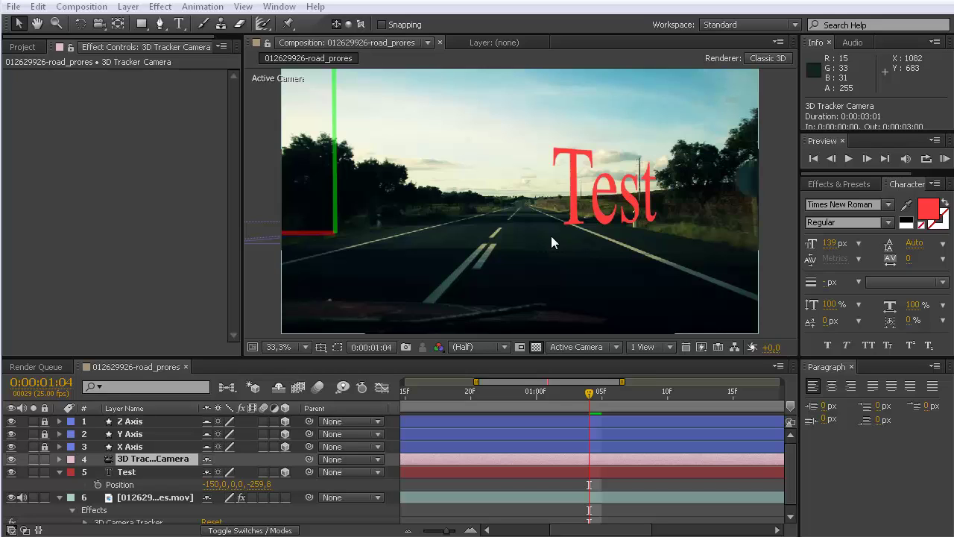
left_click(156, 473)
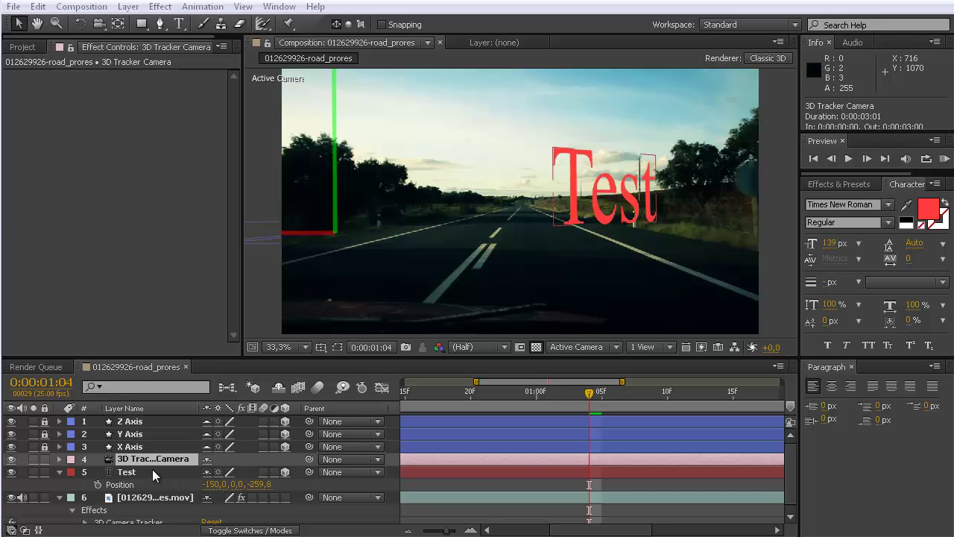